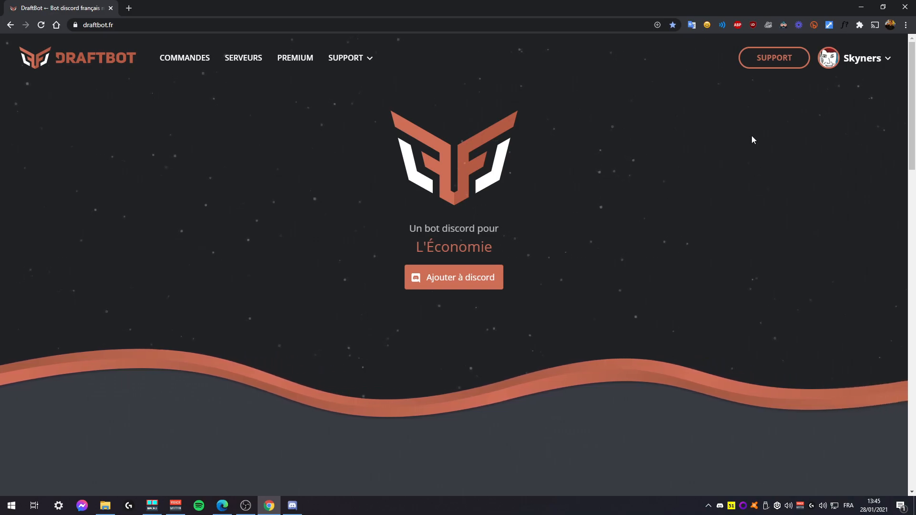
- Open the embed editor for the Plop Tester server from the account's dashboard
click(851, 56)
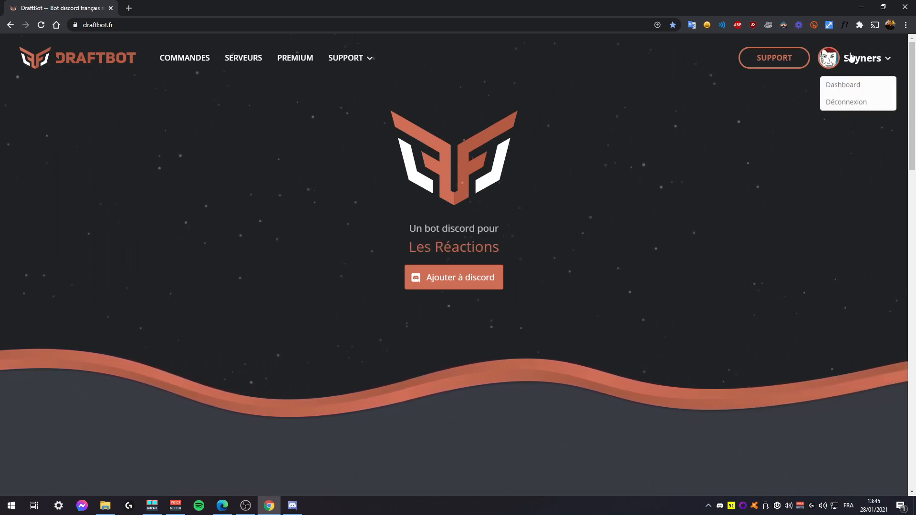
click(843, 85)
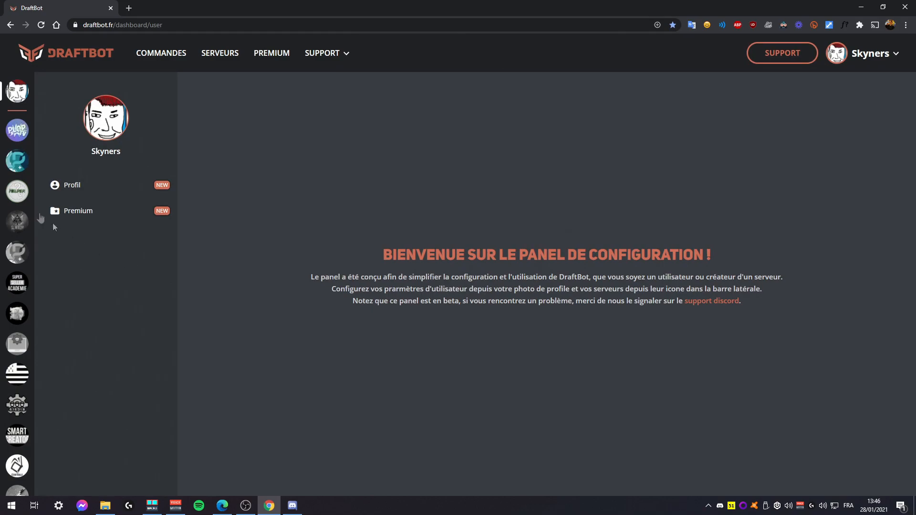
click(19, 163)
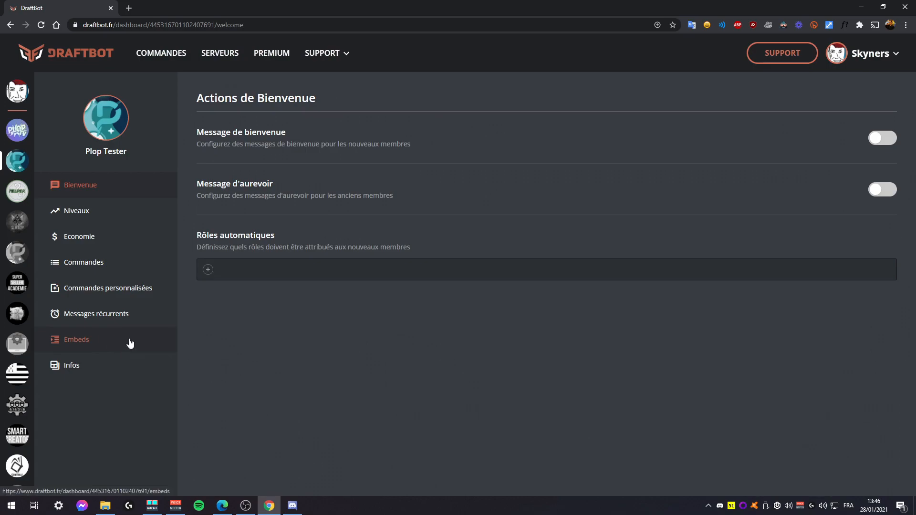
click(91, 350)
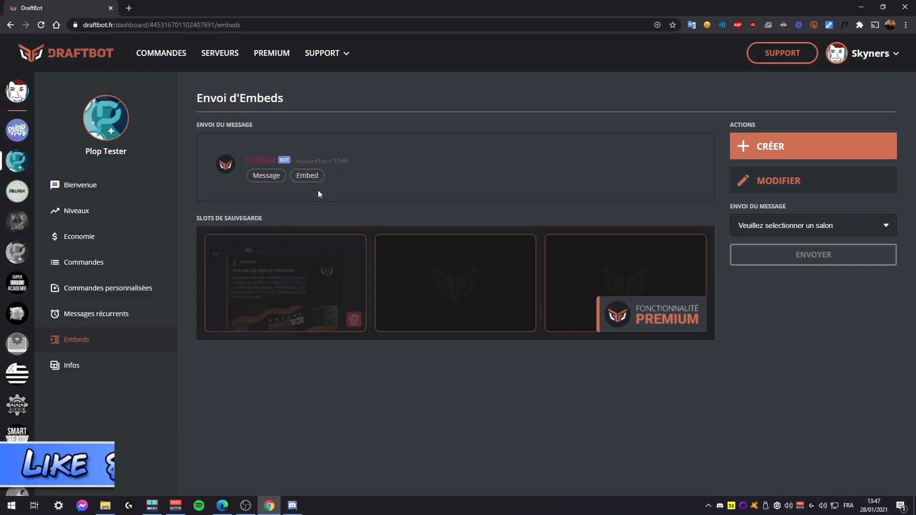
- Add the message text "Bienvenue" and attach an embed below it
click(278, 182)
click(269, 177)
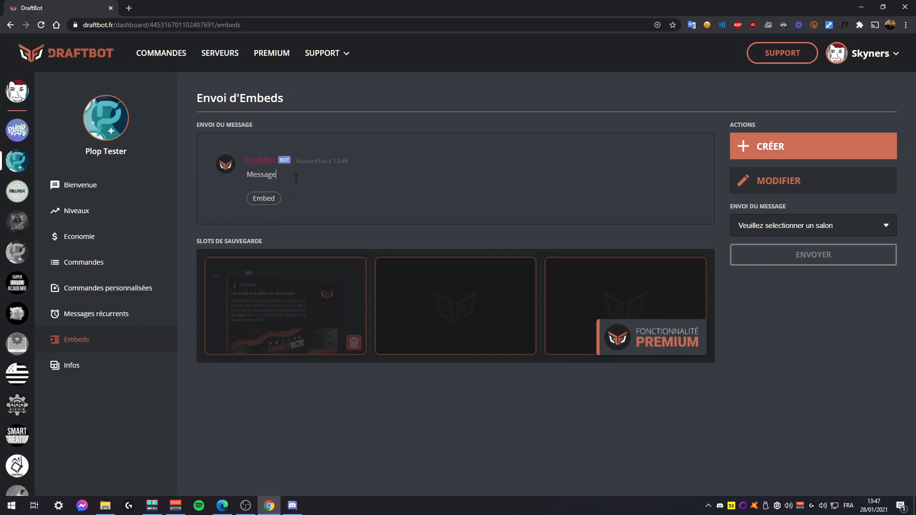
key(ctrl+a)
key(BackSpace)
click(268, 200)
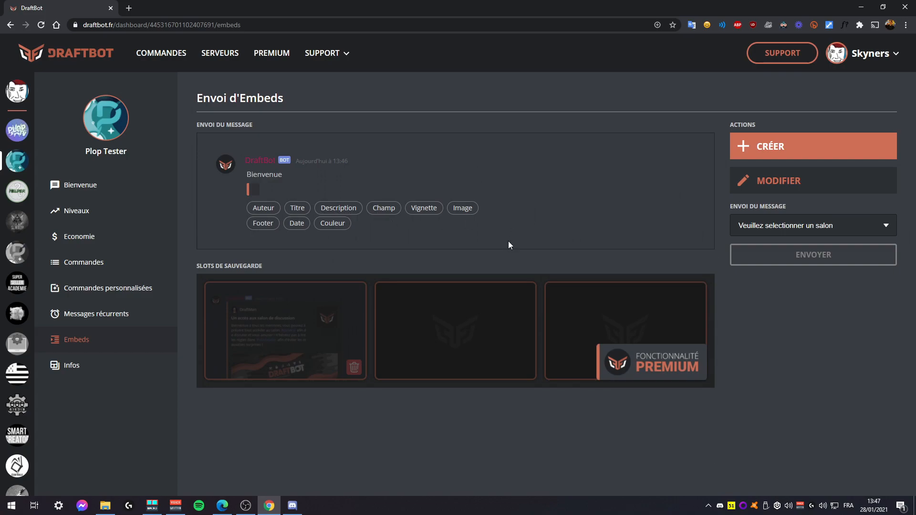
- Add a title, a description and a thumbnail (Vignette) to the embed
click(296, 208)
click(308, 223)
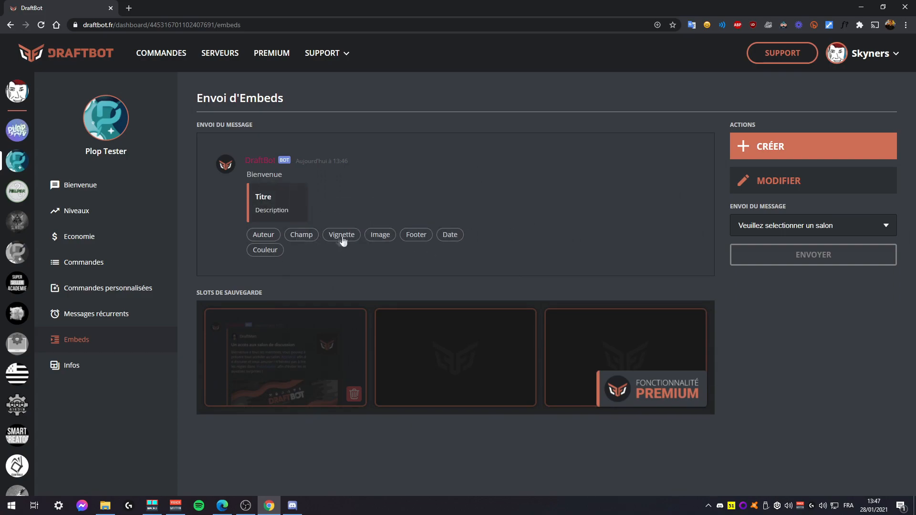
click(342, 235)
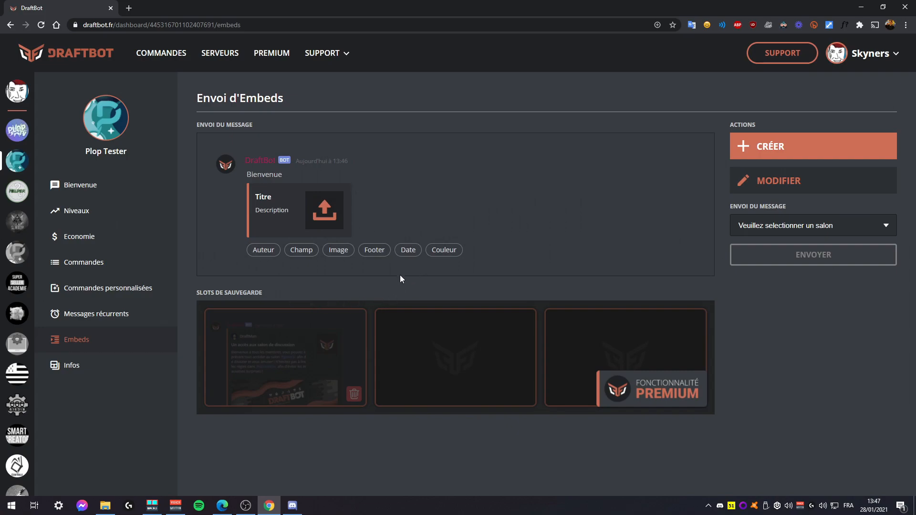
- Try out the date, footer and author elements on the embed and remove them again
click(408, 250)
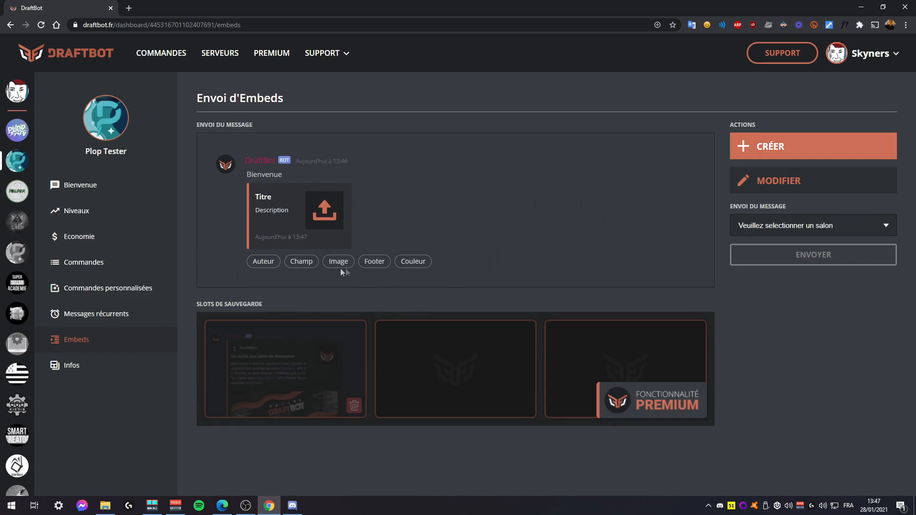
click(375, 262)
click(279, 239)
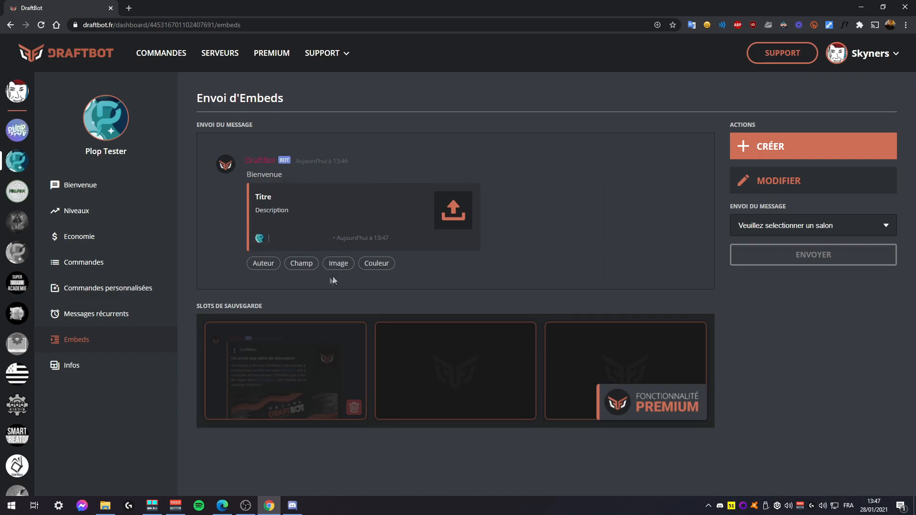
click(265, 264)
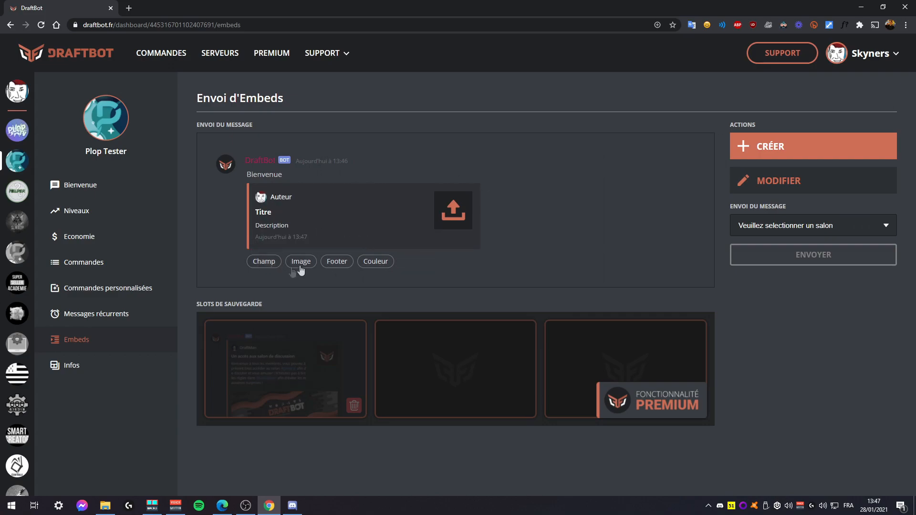
drag(306, 198, 269, 199)
click(312, 237)
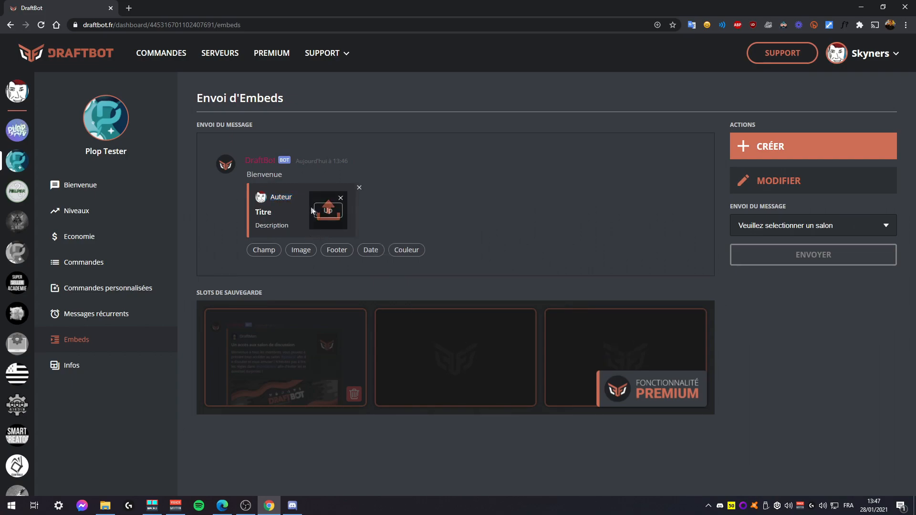
click(300, 196)
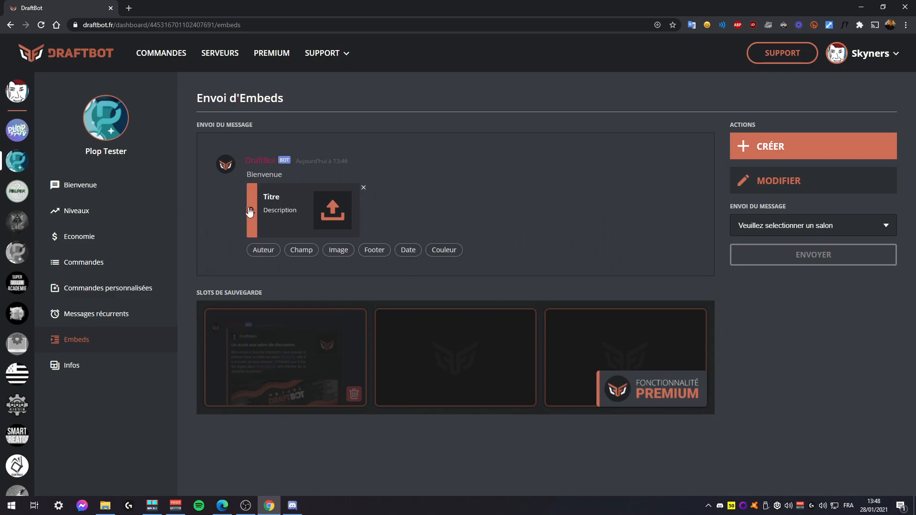
- Change the embed's side bar colour to blue #4E54DC
click(253, 221)
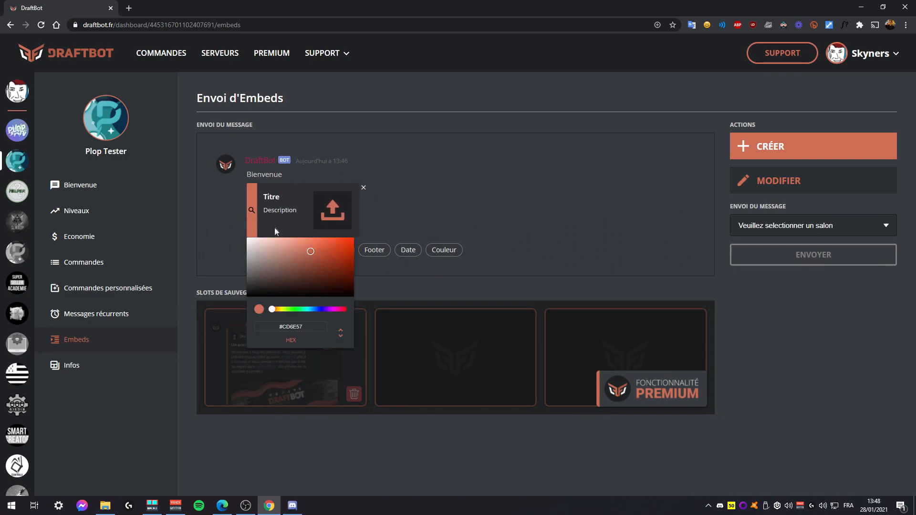
click(274, 259)
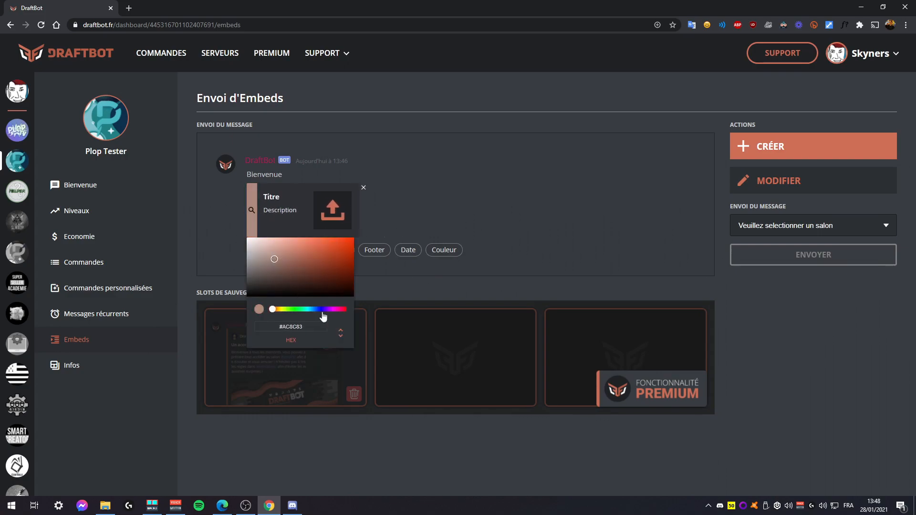
click(320, 310)
click(328, 260)
drag(329, 260, 318, 248)
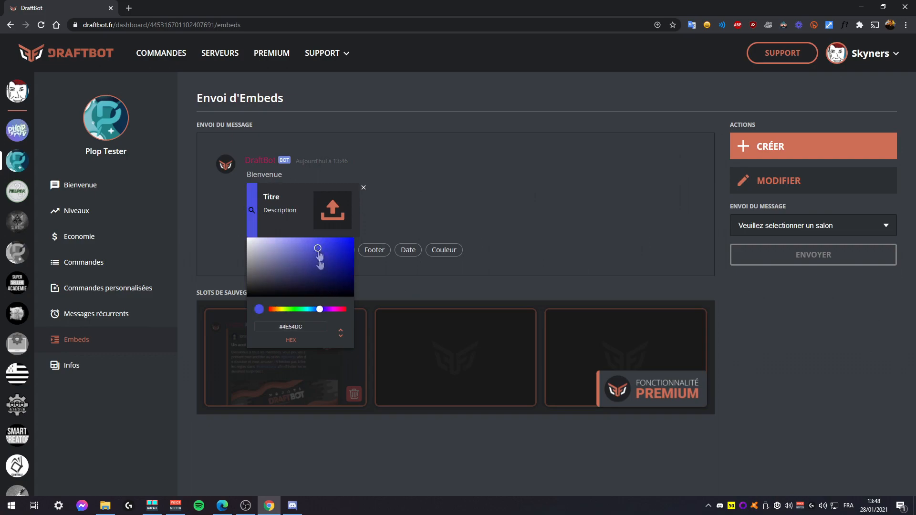
click(310, 330)
click(341, 333)
click(341, 333)
click(341, 333)
click(215, 248)
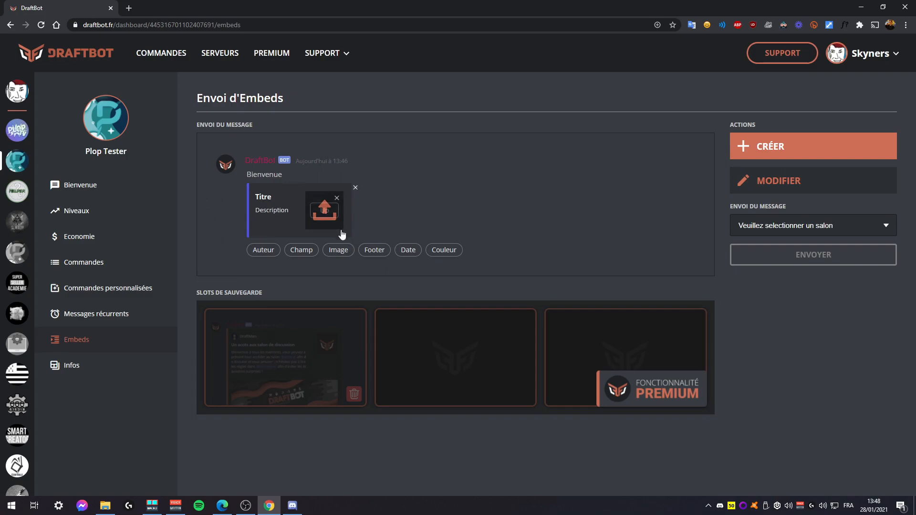
- Replace the embed's title text with "Règlement"
click(271, 198)
key(BackSpace)
key(BackSpace)
key(BackSpace)
key(BackSpace)
key(BackSpace)
text(Règlee)
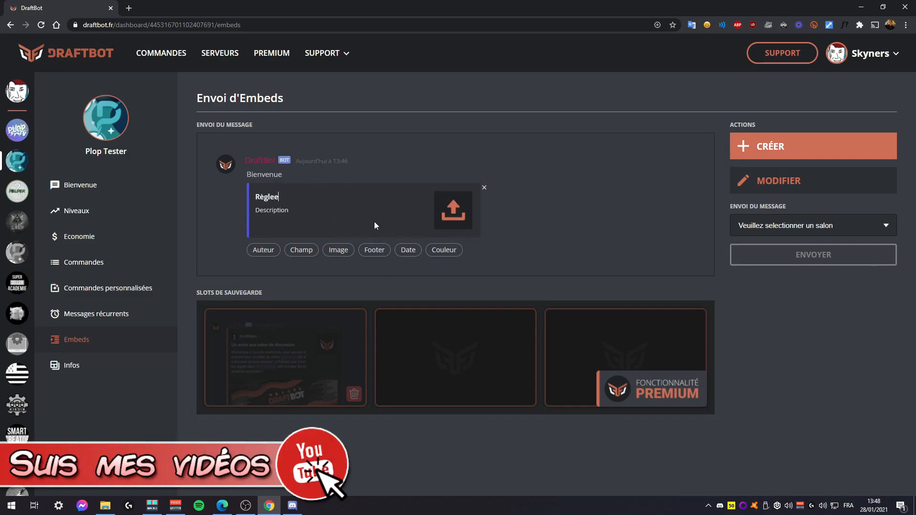
key(BackSpace)
text(ment)
- Replace the embed's description with two numbered lines, "1-" and "2-"
click(293, 213)
key(ctrl+a)
key(BackSpace)
text(1- 1)
key(BackSpace)
text(2-)
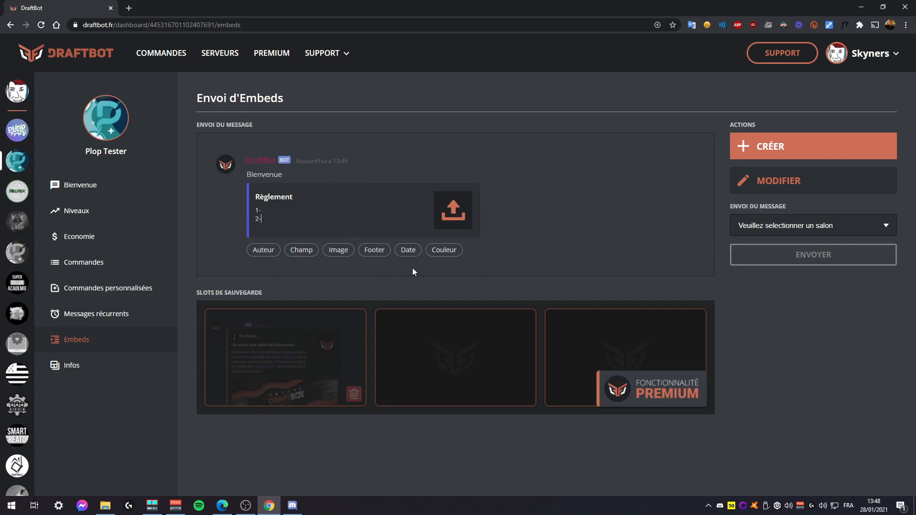
mouse_move(459, 211)
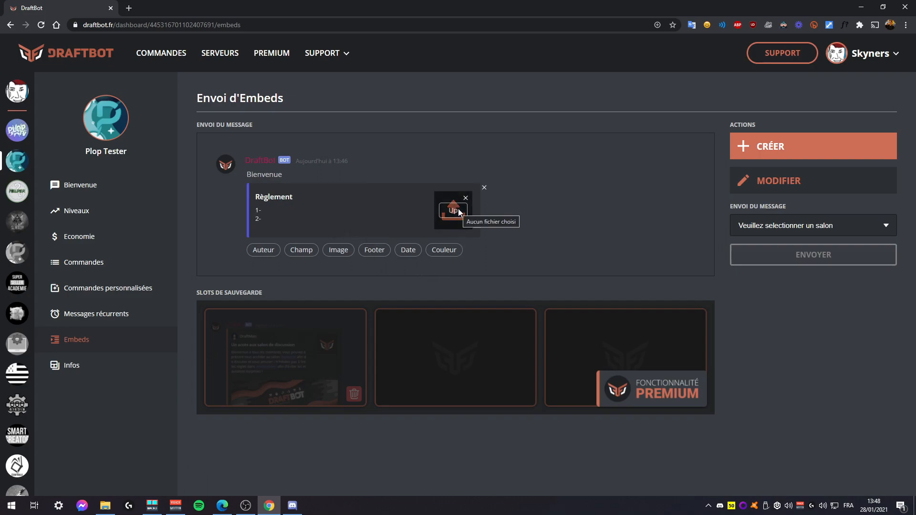
click(459, 212)
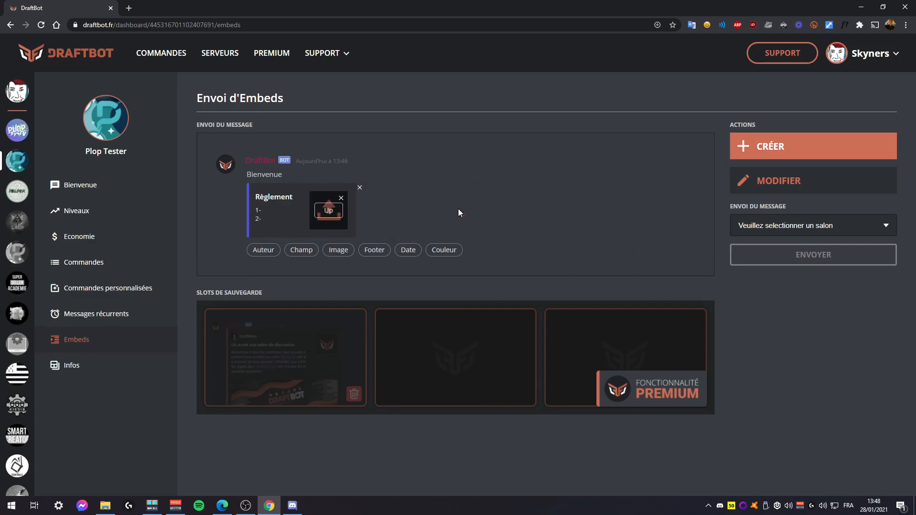
click(336, 219)
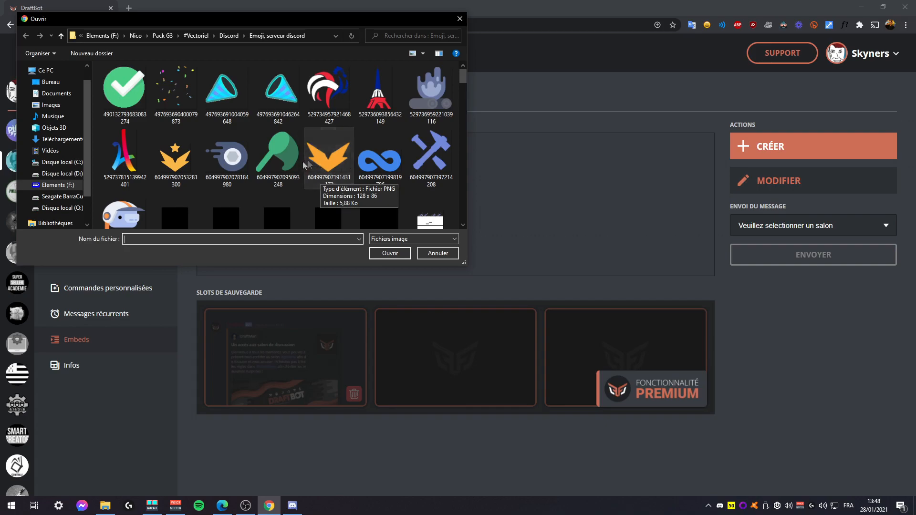
scroll(305, 171, down, 5)
scroll(304, 170, down, 3)
scroll(303, 170, up, 6)
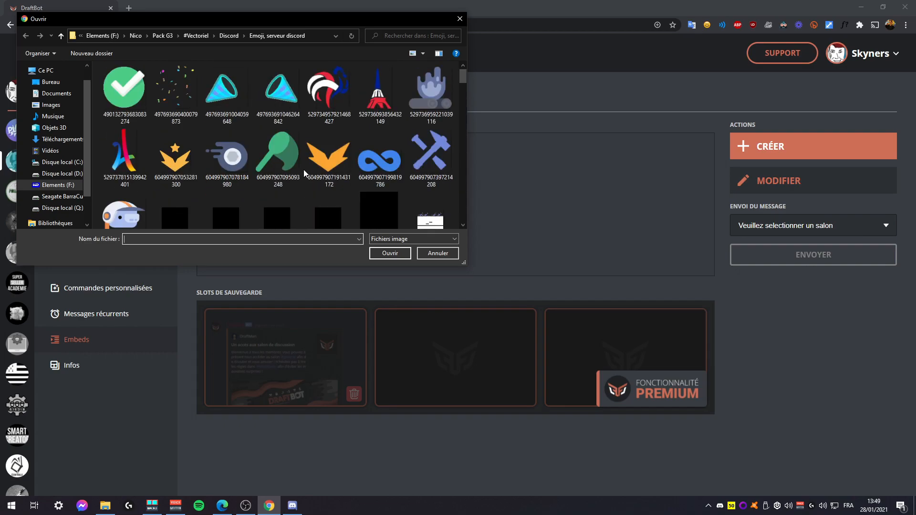
scroll(300, 169, down, 5)
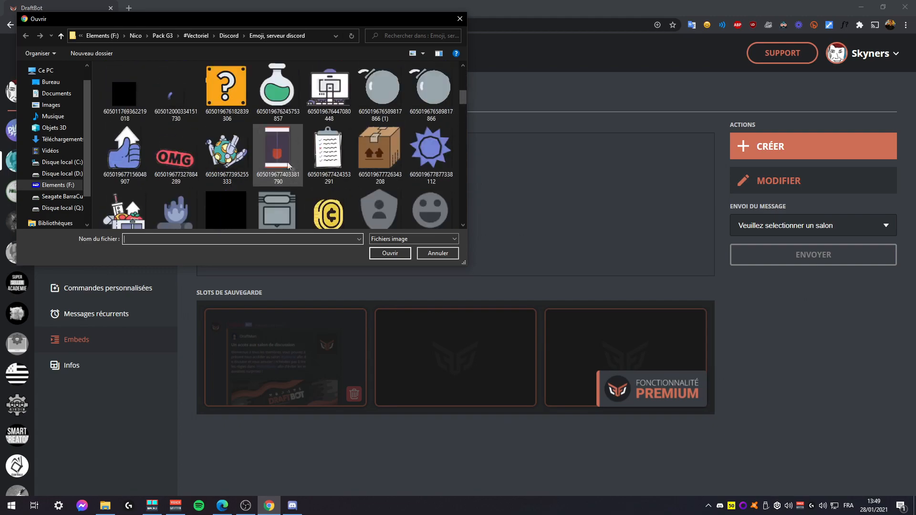
scroll(129, 145, up, 6)
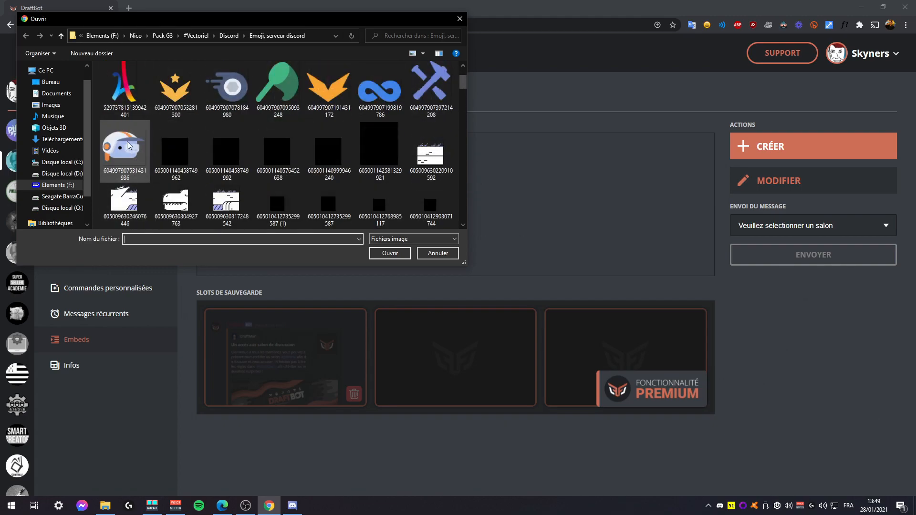
double_click(129, 145)
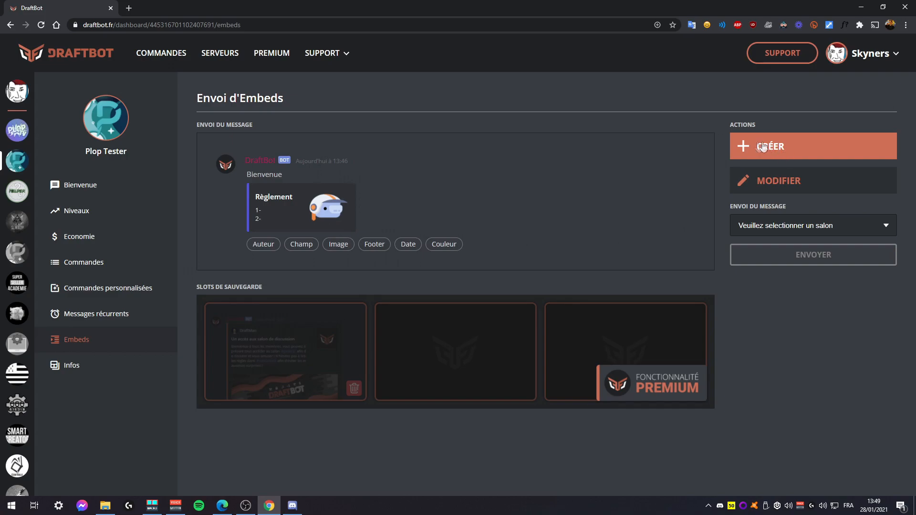
- Select the test channel as destination and send the embed message
click(776, 226)
scroll(803, 295, down, 8)
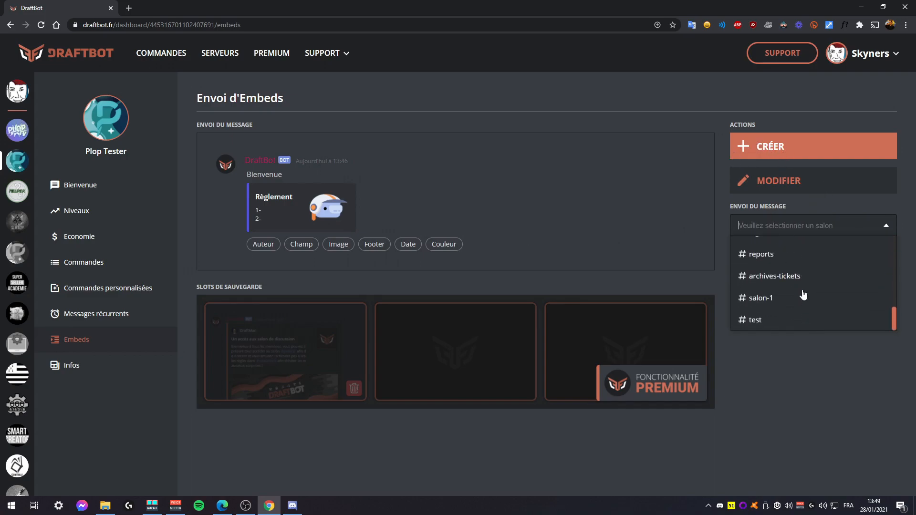
click(767, 322)
click(821, 246)
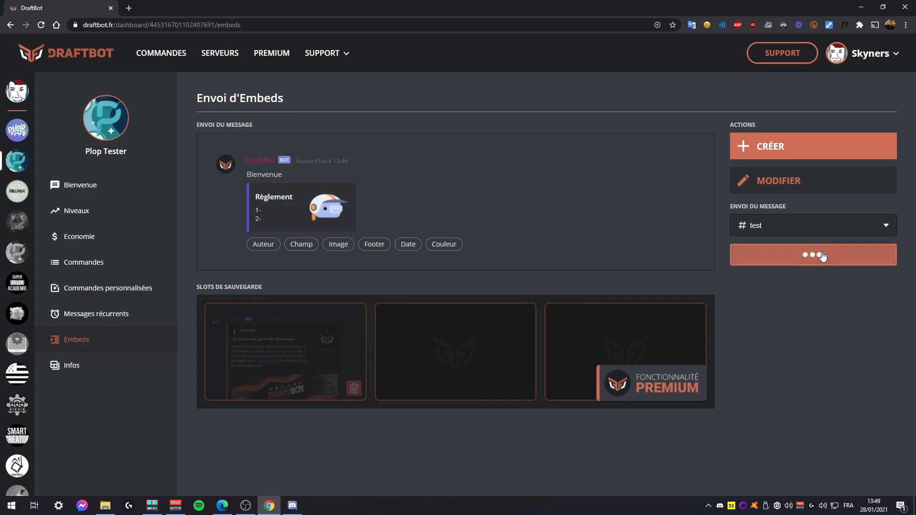
- Switch to Discord to check the message posted in the test channel, and return to the DraftBot dashboard
click(293, 506)
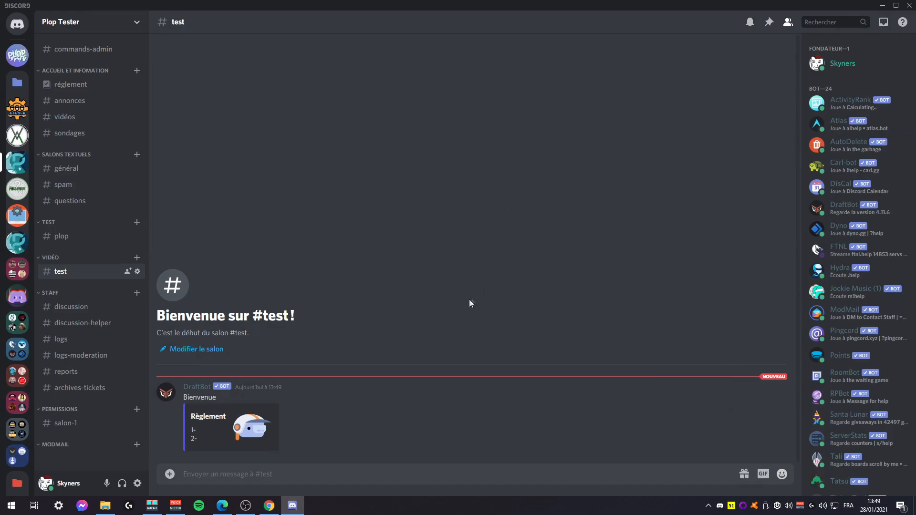
double_click(271, 388)
click(269, 506)
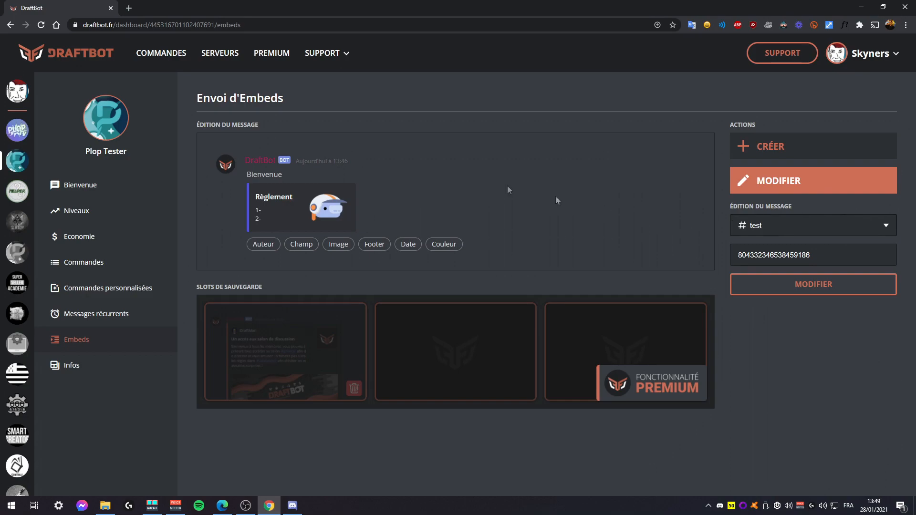
- Reload the embed page and set it to modify an existing message in the test channel
click(41, 26)
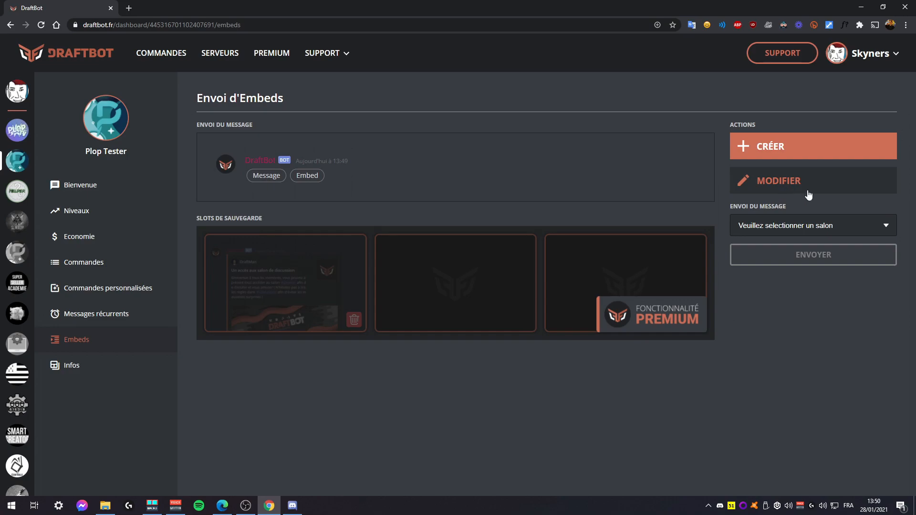
click(794, 192)
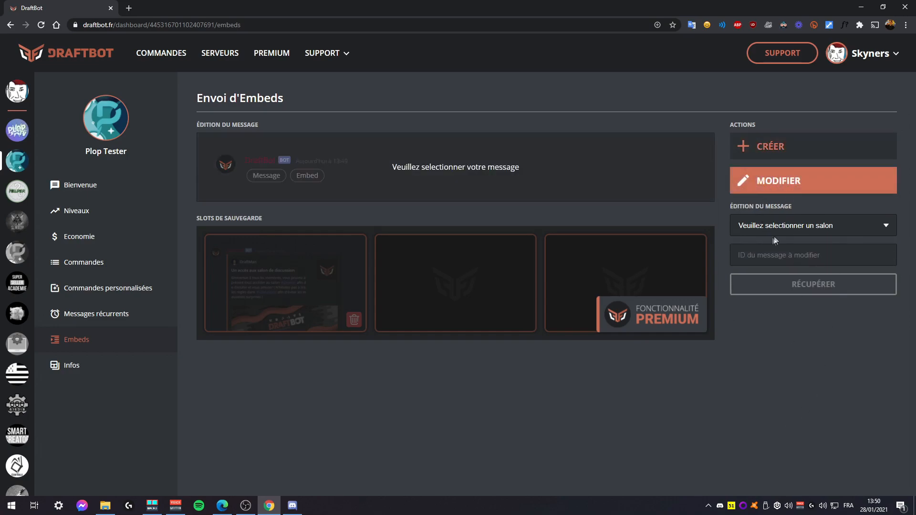
click(789, 228)
scroll(795, 281, down, 3)
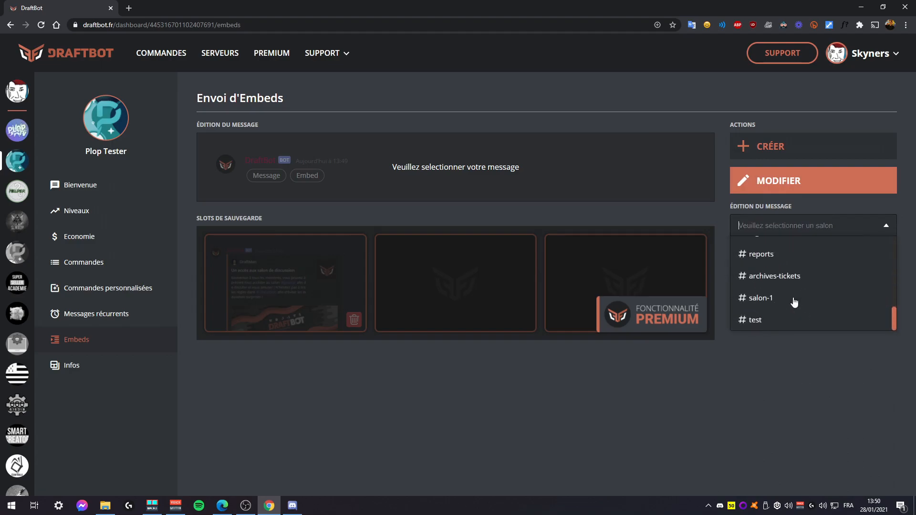
click(777, 322)
- Switch to Discord, copy the ID of DraftBot's Bienvenue message in the test channel, and return to the DraftBot dashboard
click(286, 512)
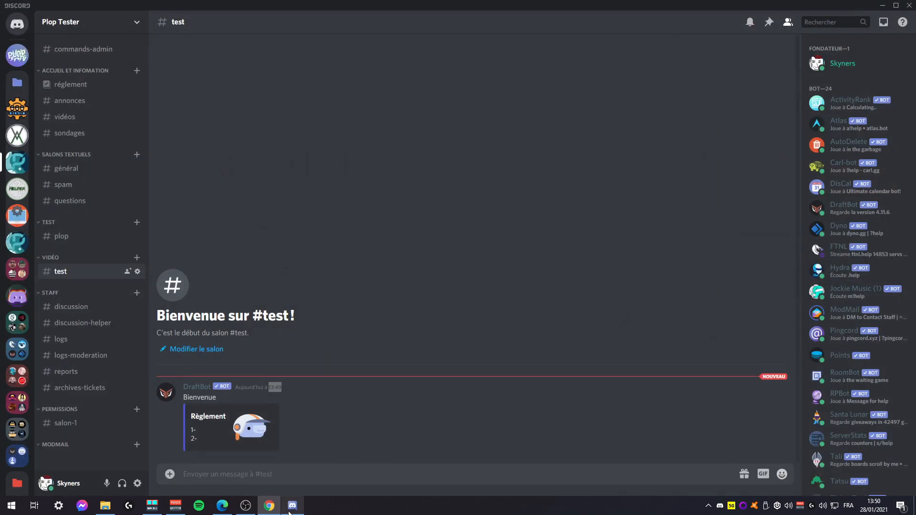
right_click(229, 399)
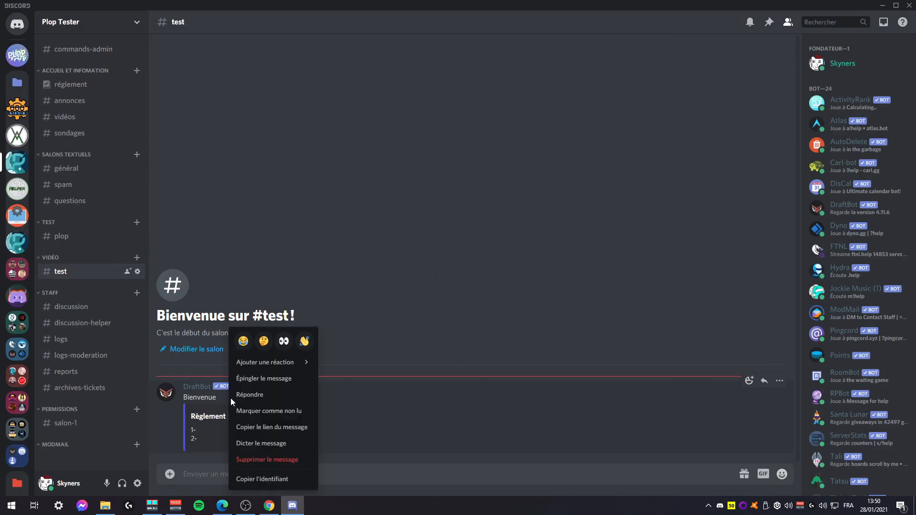
click(280, 482)
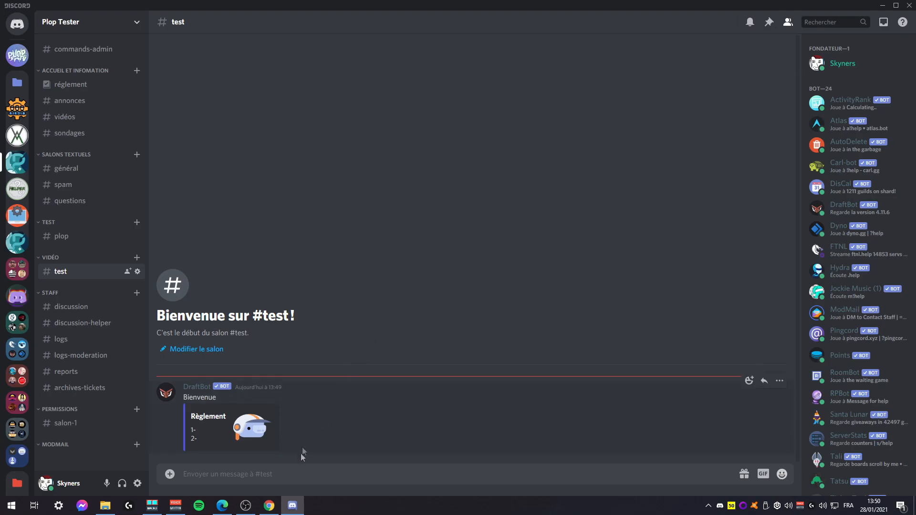
right_click(295, 433)
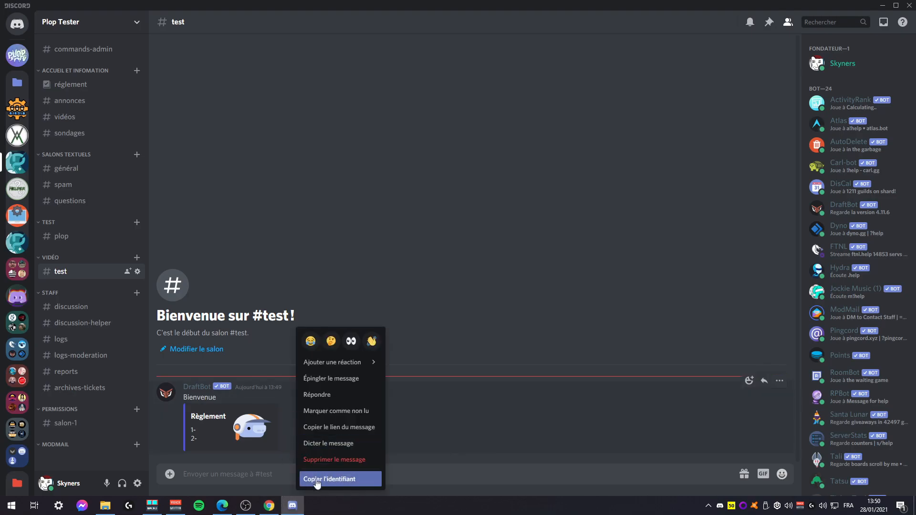
click(276, 463)
click(285, 510)
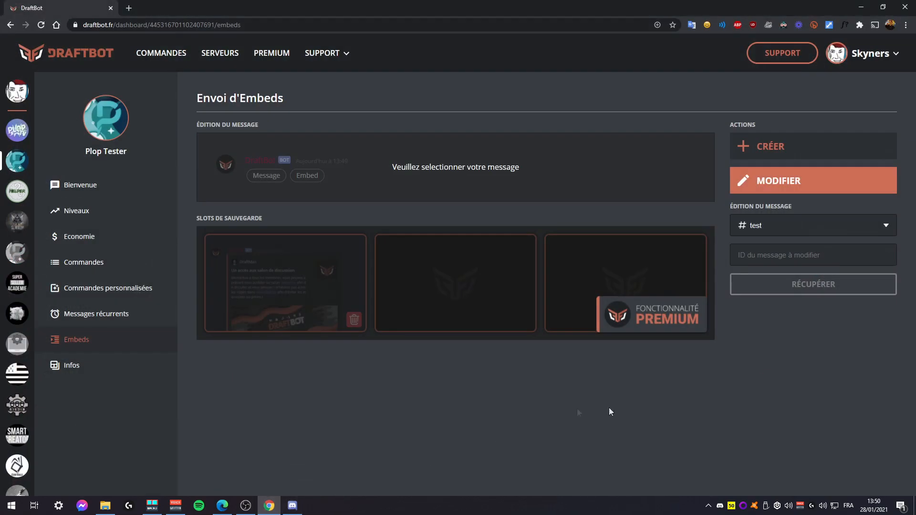
- Paste the copied message ID as the message to modify and retrieve it for editing
click(769, 257)
key(ctrl+v)
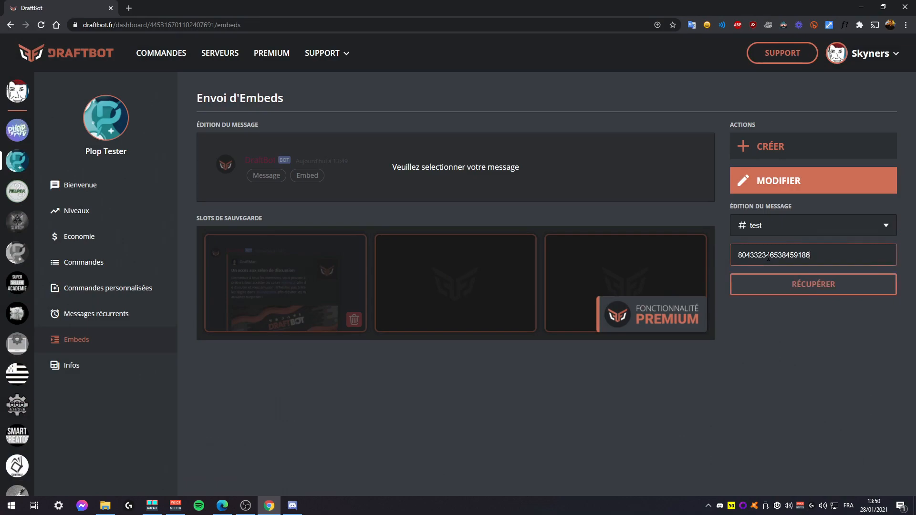
click(791, 284)
click(830, 292)
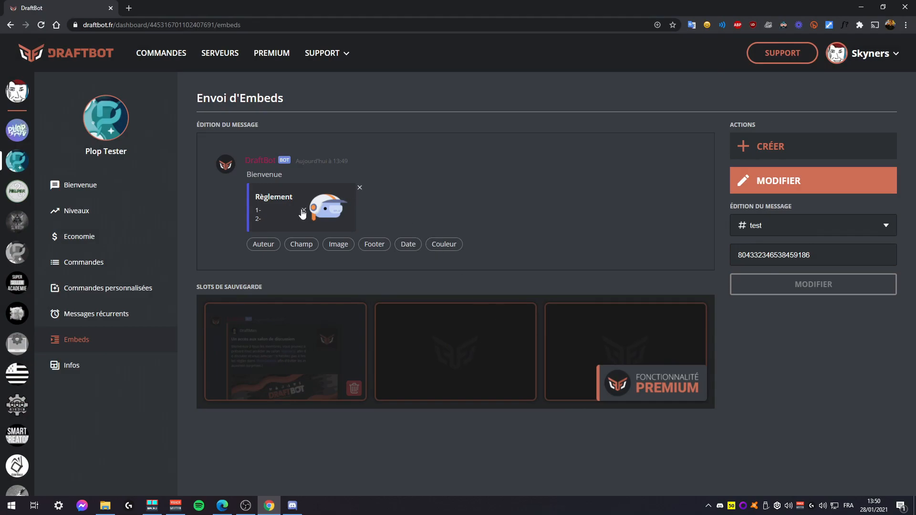
click(325, 213)
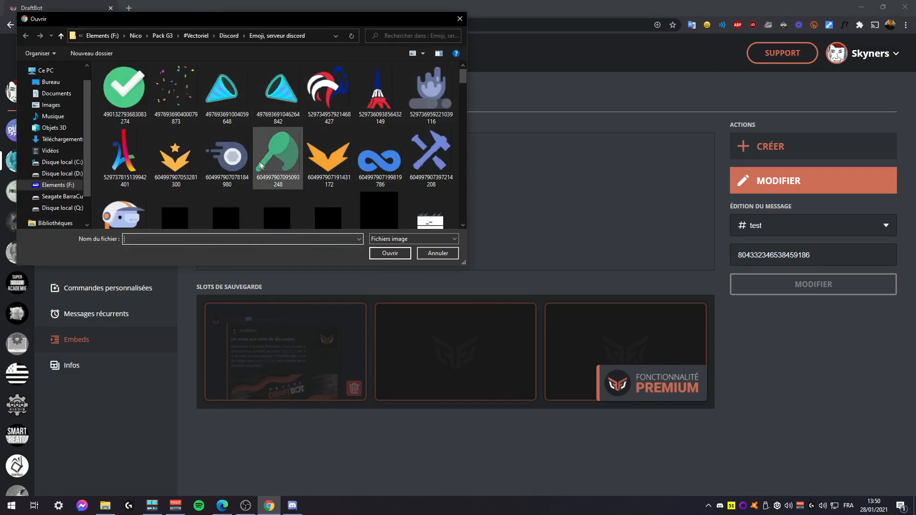
double_click(242, 159)
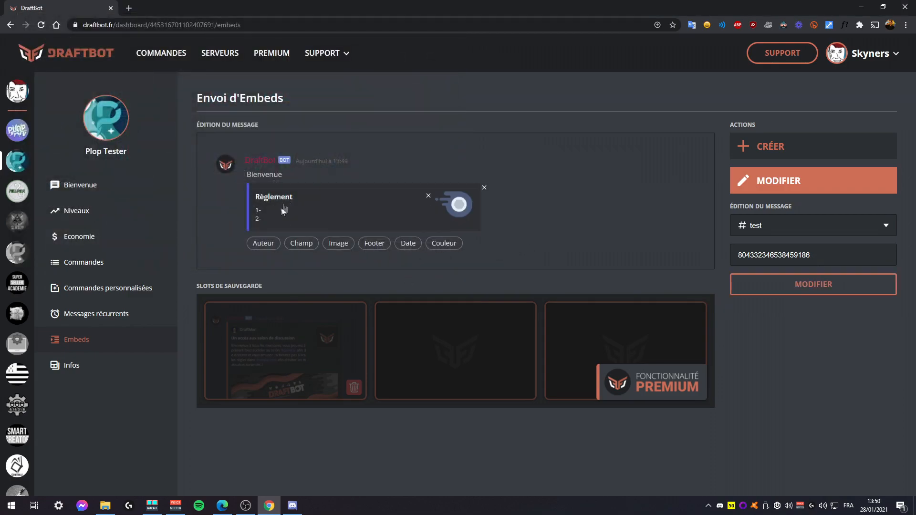
click(296, 227)
key(Return)
text(4-)
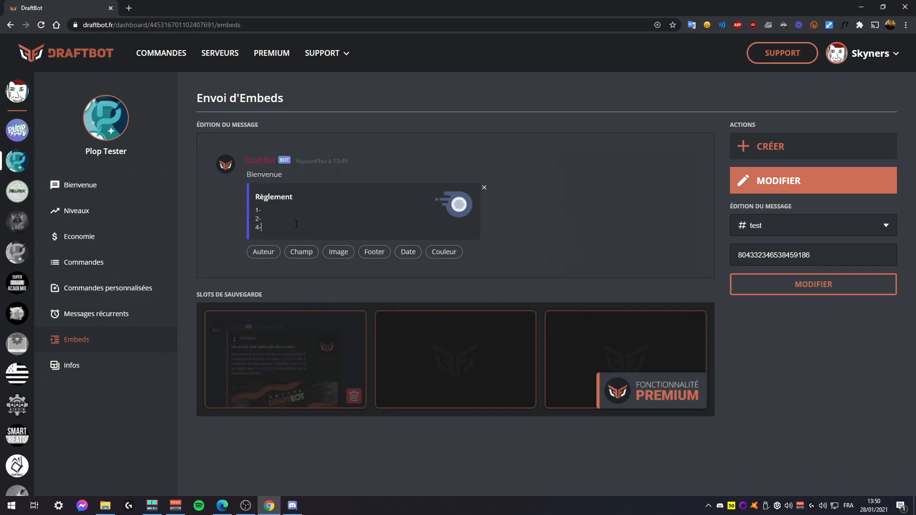
key(BackSpace)
key(BackSpace)
text(3-)
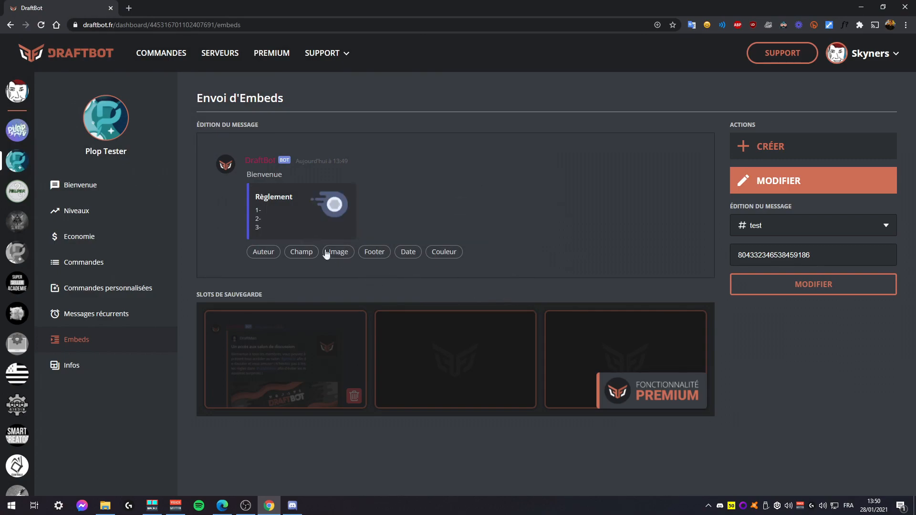
- Change the embed's side colour to dark red and apply the modification to the posted message
click(252, 211)
drag(343, 263, 345, 268)
drag(301, 312, 352, 310)
click(781, 287)
- Switch to Discord to check the thumbnail, colour and third line of the posted message, and return to the DraftBot dashboard
click(293, 506)
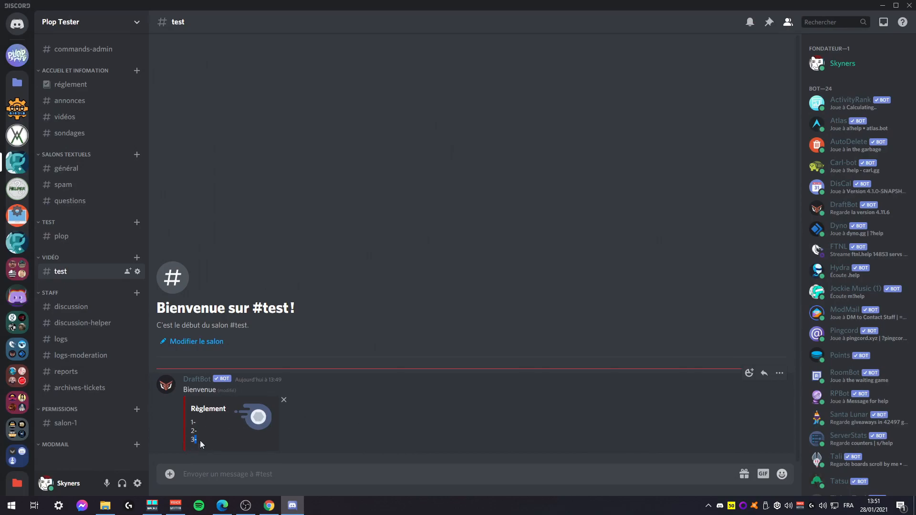
click(274, 509)
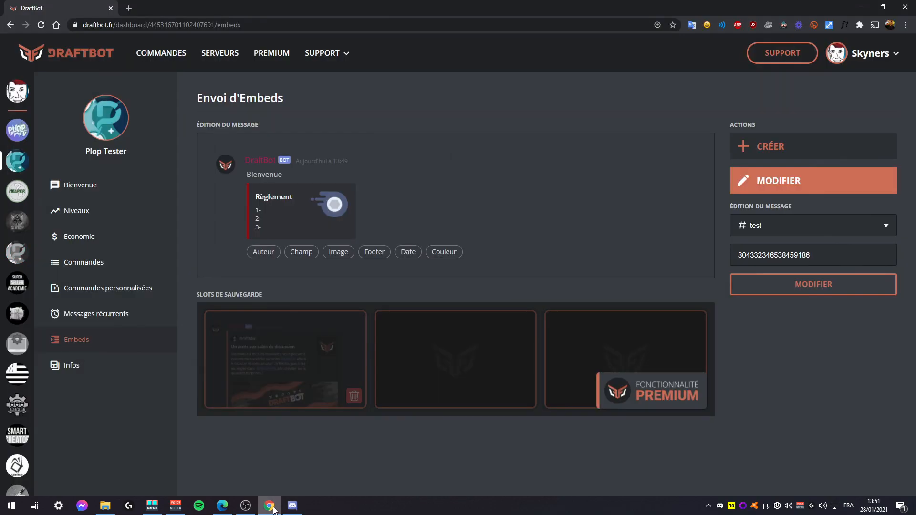
- Add an author and a date to the embed, and apply the modification to the posted message
click(267, 255)
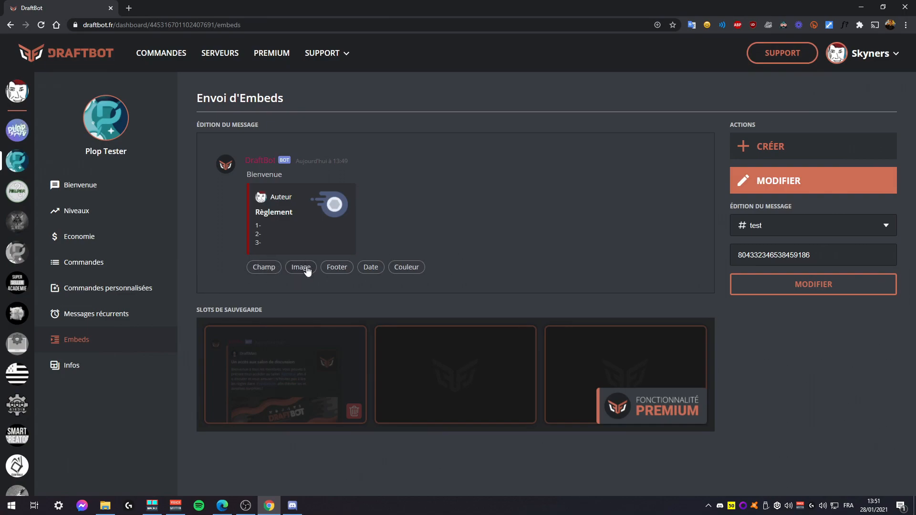
click(371, 268)
click(807, 287)
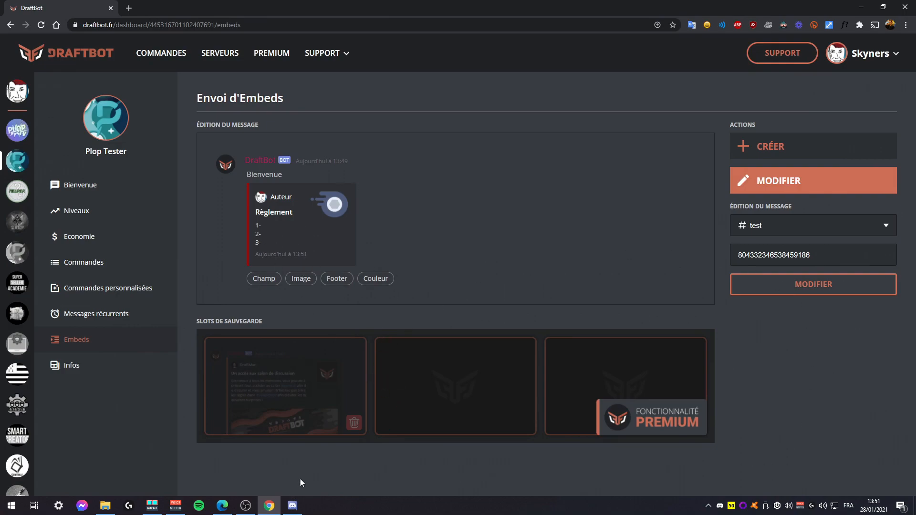
- Switch to Discord and examine the author and the date line of the updated embed in the test channel
click(292, 506)
double_click(227, 440)
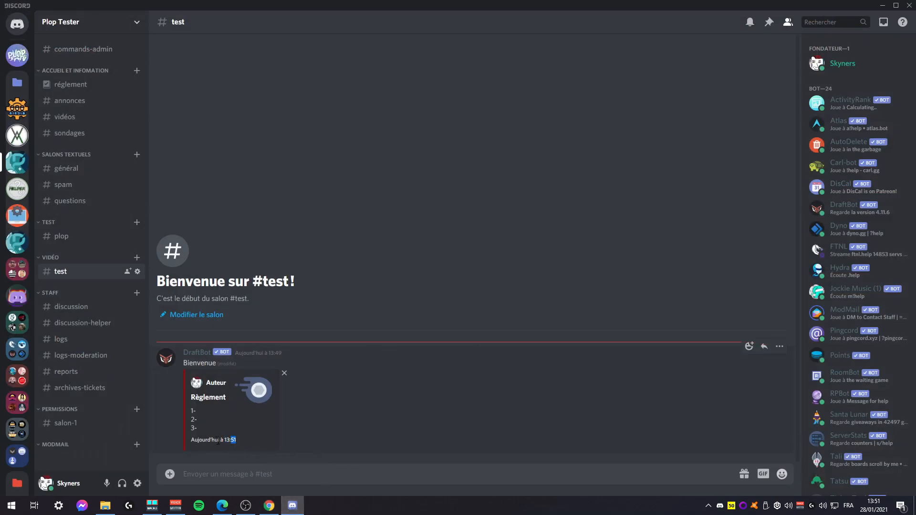
click(268, 445)
mouse_move(230, 369)
drag(237, 441, 180, 448)
click(219, 449)
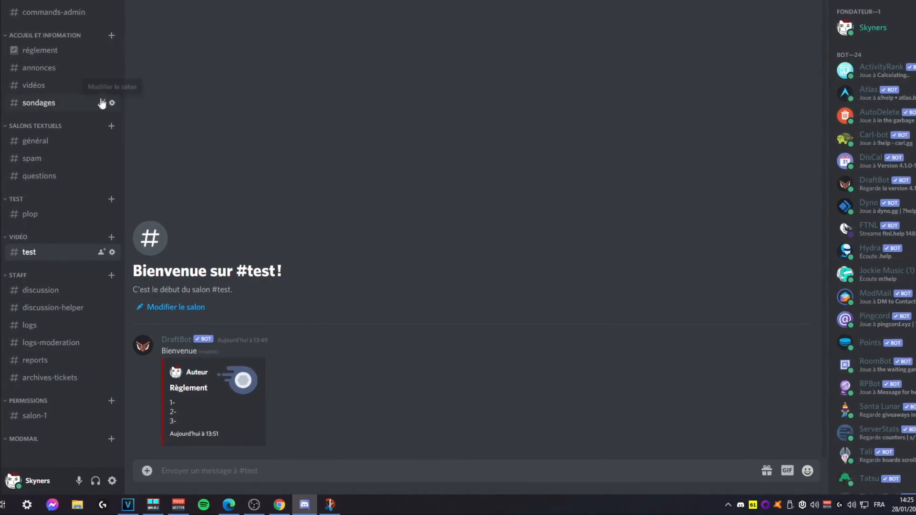
right_click(50, 69)
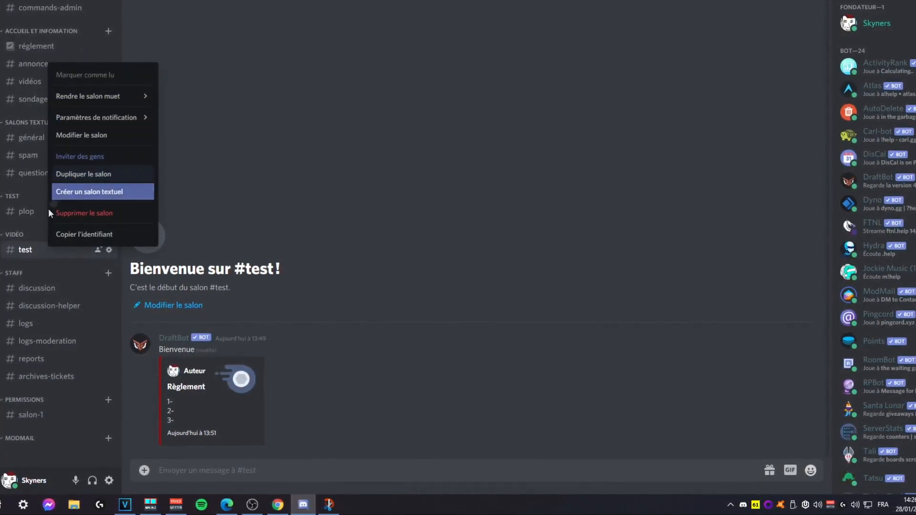
click(88, 235)
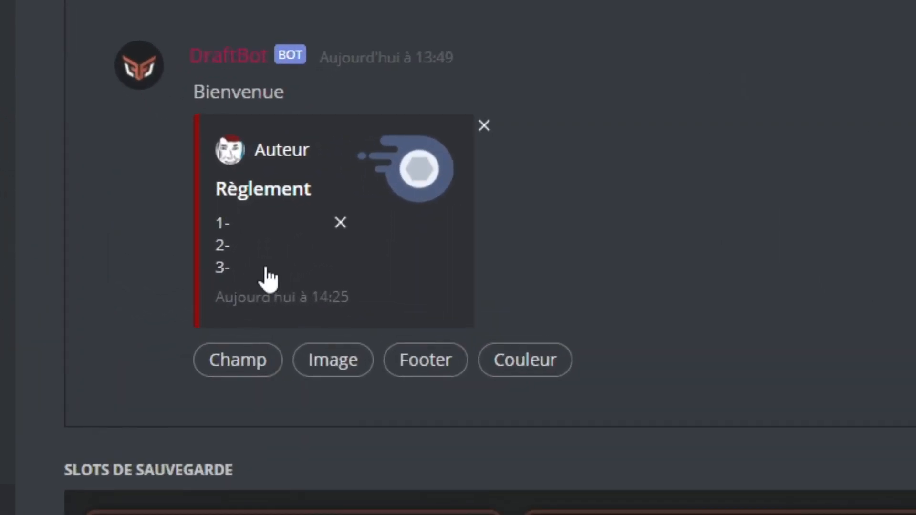
click(266, 271)
key(Return)
text(<>)
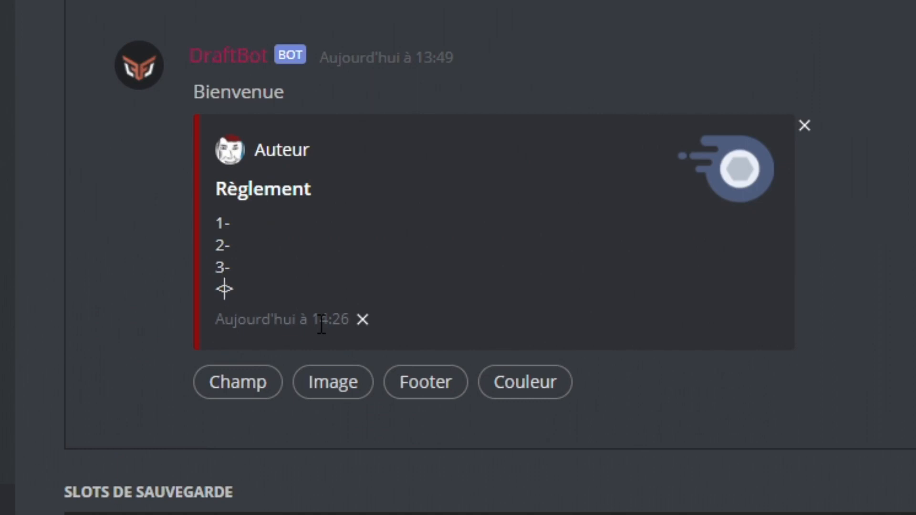
text(#)
key(ctrl+v)
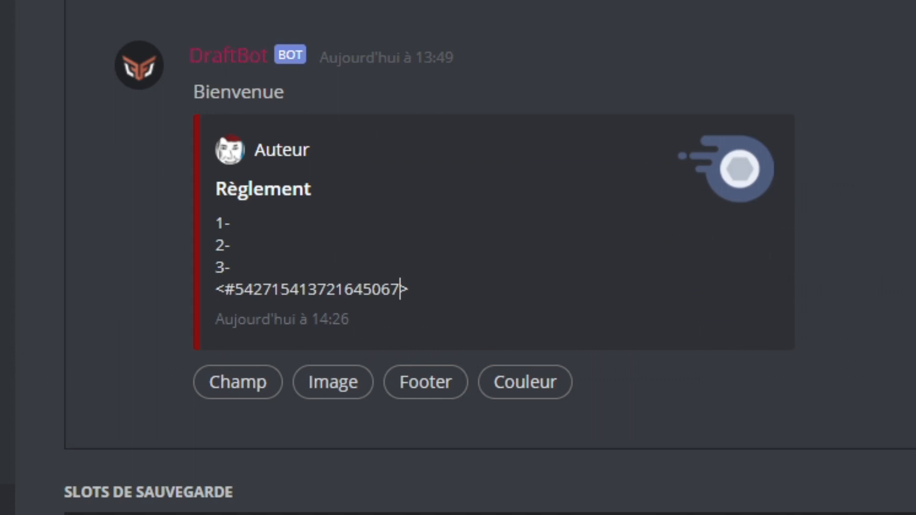
click(859, 287)
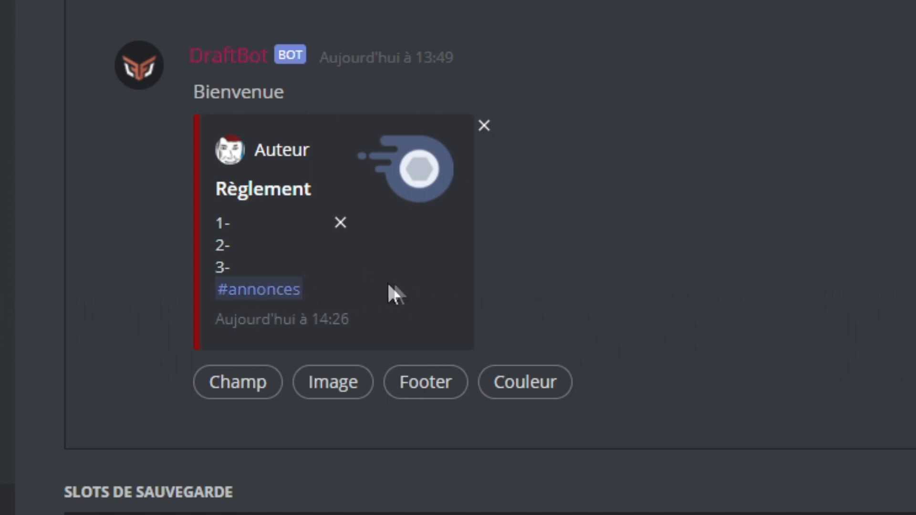
- Switch to Discord, copy the Membre role's ID from the server founder's profile, and return to the DraftBot dashboard
click(302, 505)
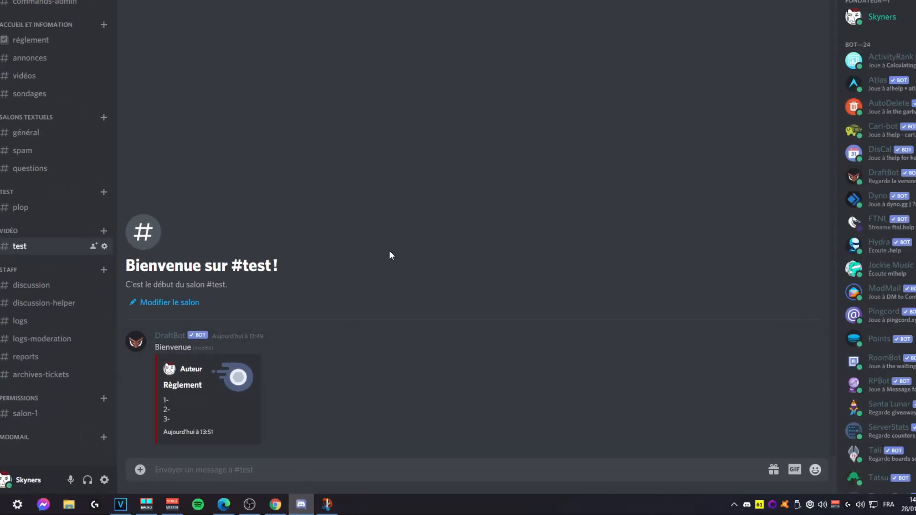
click(882, 17)
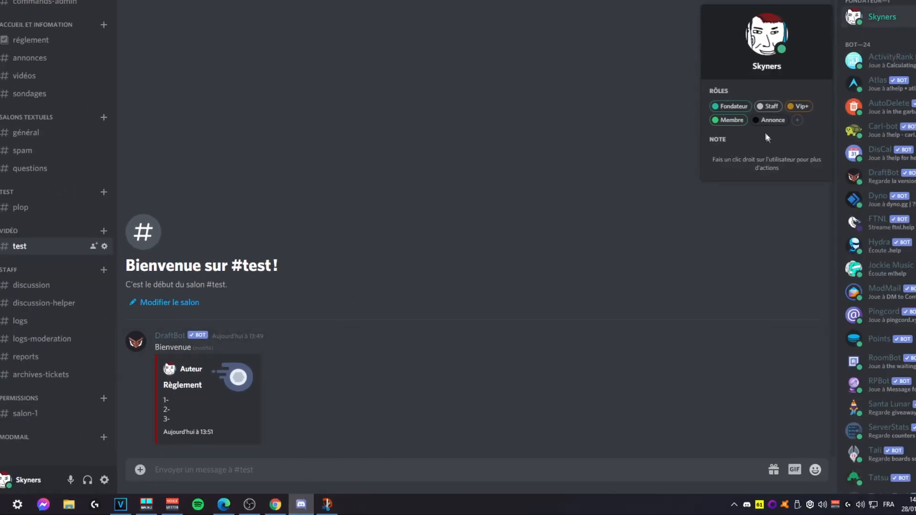
right_click(734, 121)
click(765, 133)
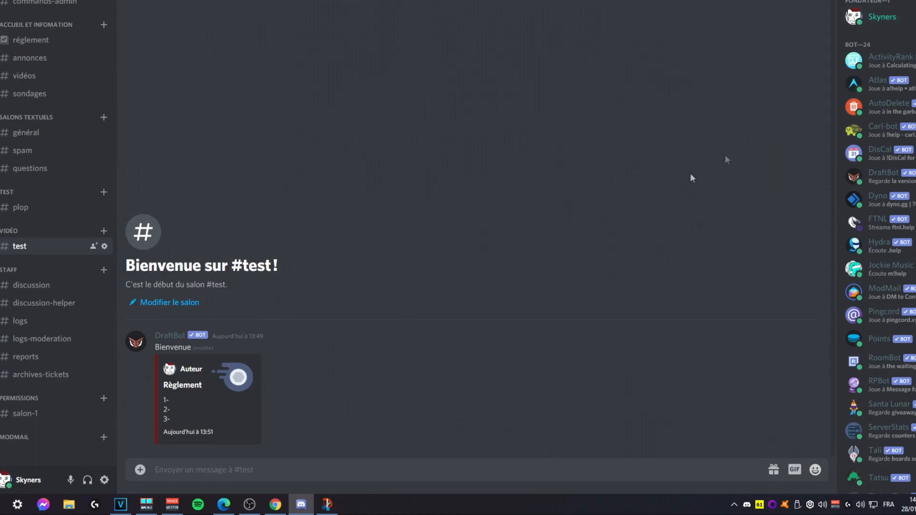
click(280, 507)
click(282, 242)
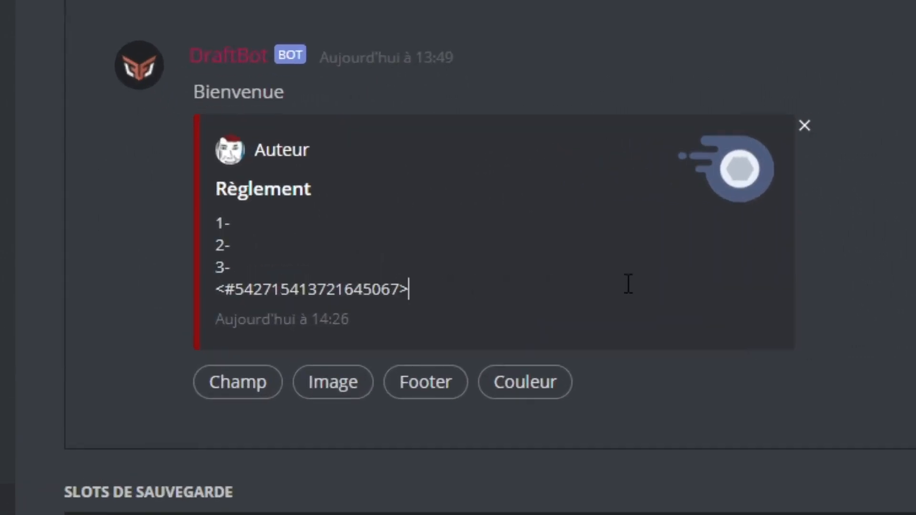
key(Return)
text(<>)
key(Left)
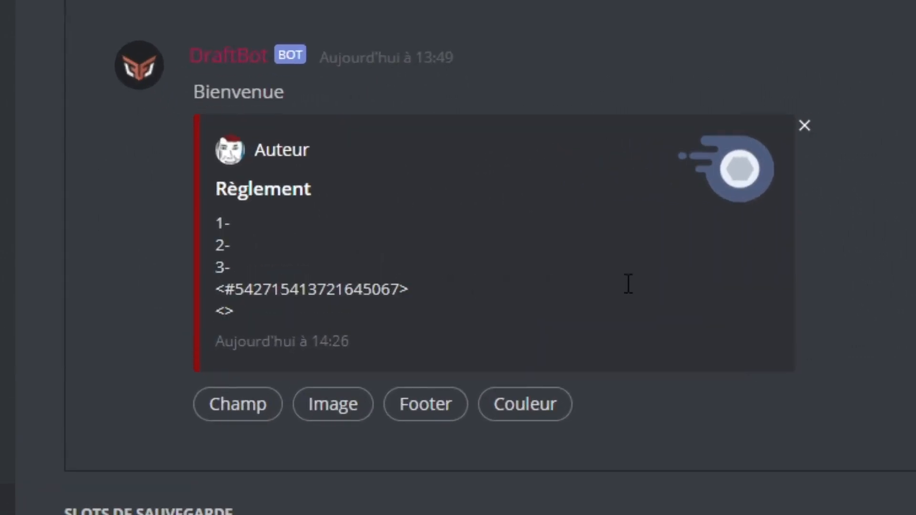
text(@&)
key(ctrl+v)
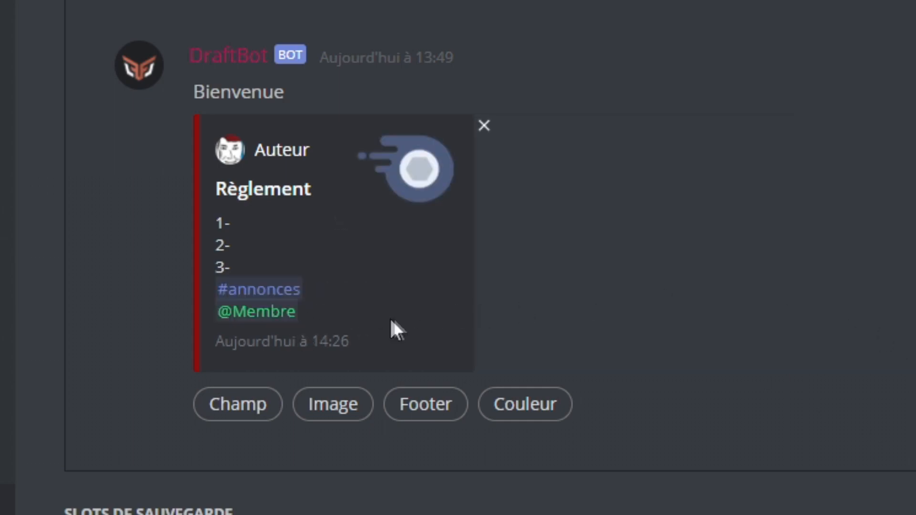
- Reopen the embed's description and examine the ID and the & sign in the role mention
click(320, 317)
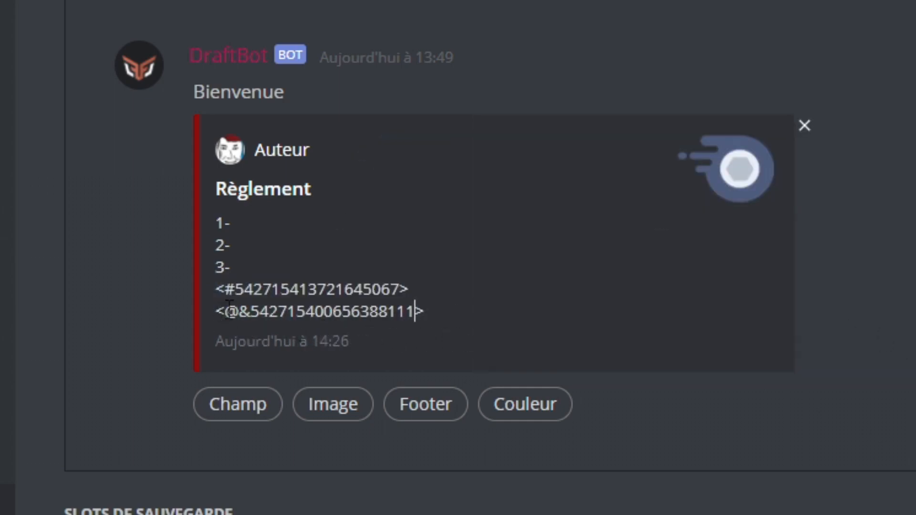
double_click(253, 315)
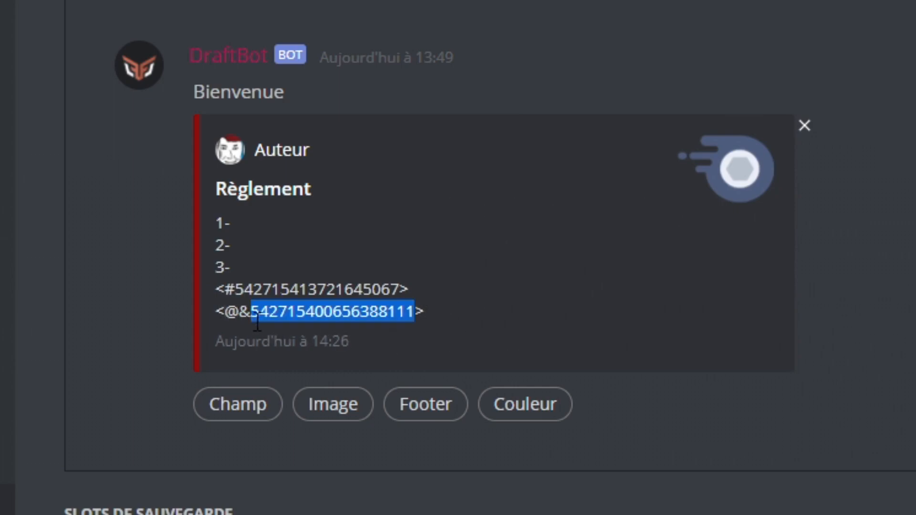
double_click(243, 315)
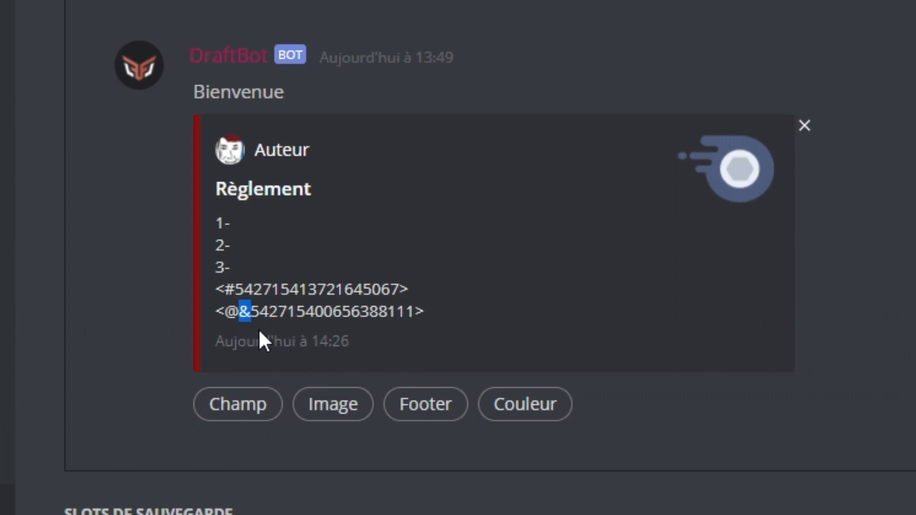
double_click(270, 313)
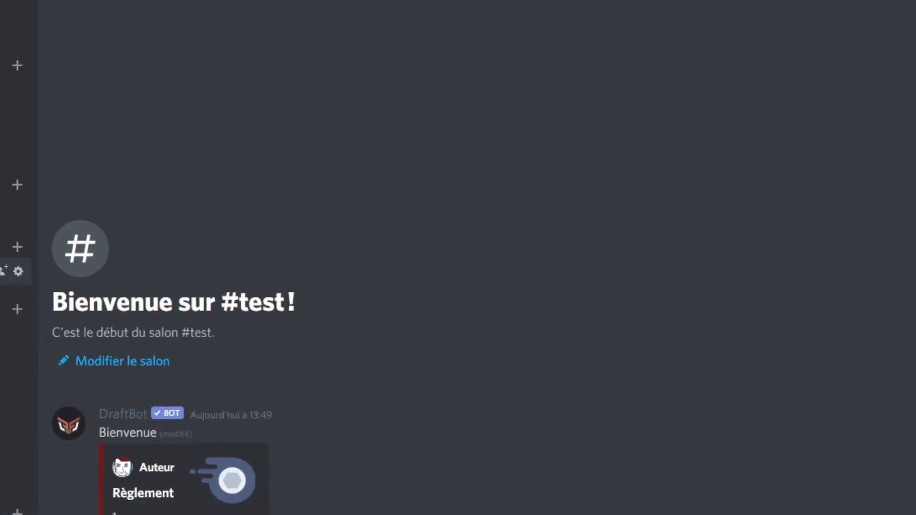
right_click(878, 15)
click(835, 148)
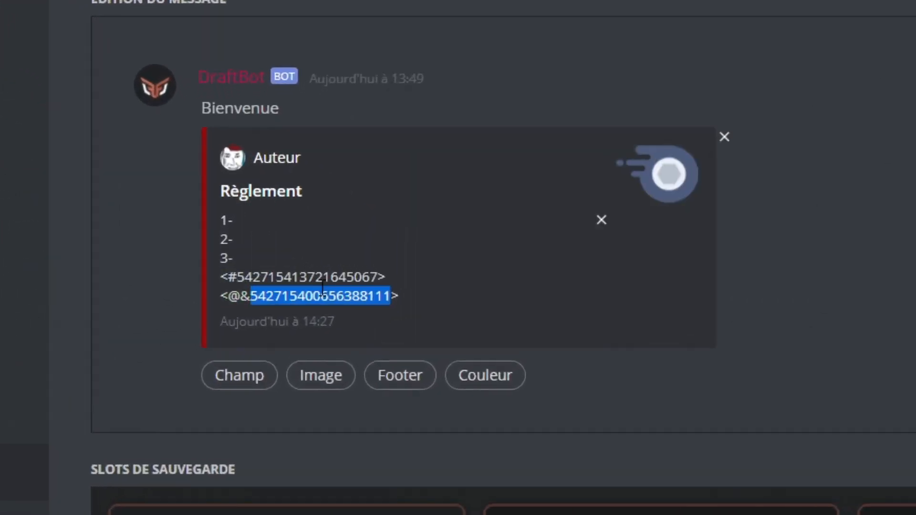
click(485, 300)
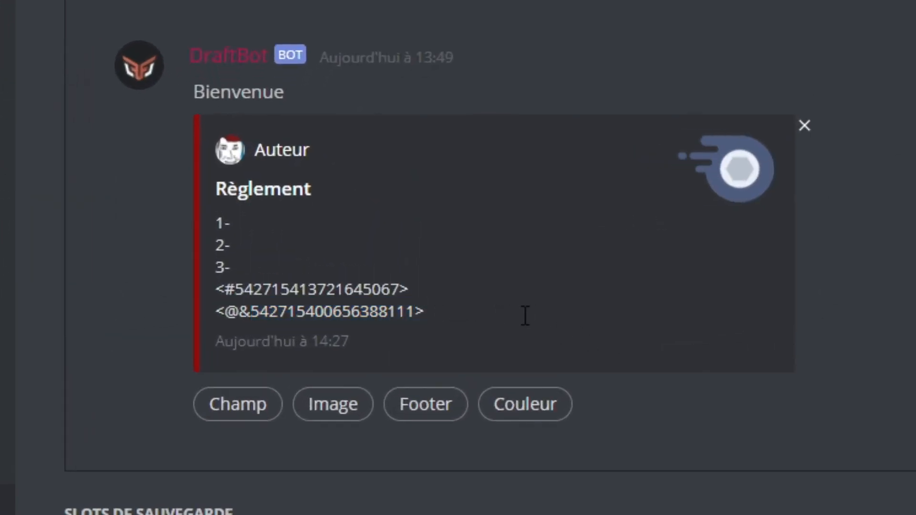
key(Return)
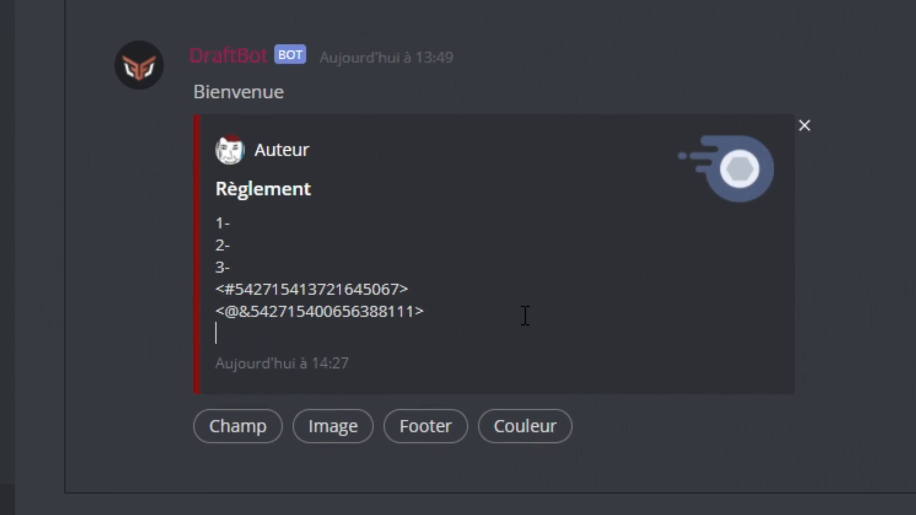
text(<>)
key(Left)
text(@)
key(ctrl+v)
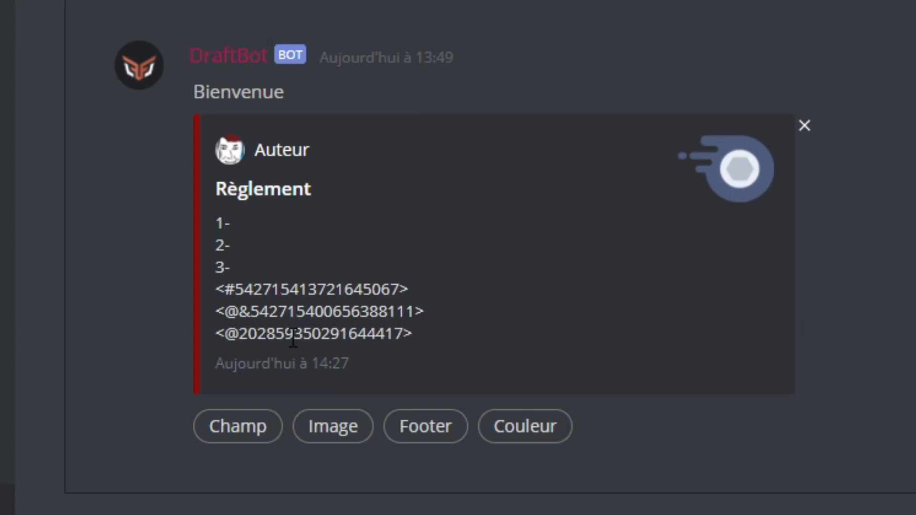
- Try an & sign after the @ in the user mention, preview the embed, and remove the sign again
text(&)
click(890, 331)
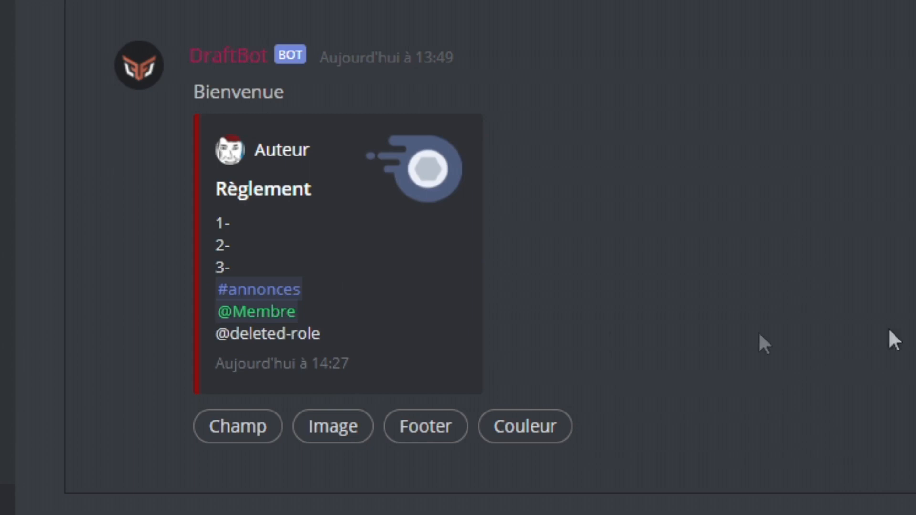
click(231, 333)
key(BackSpace)
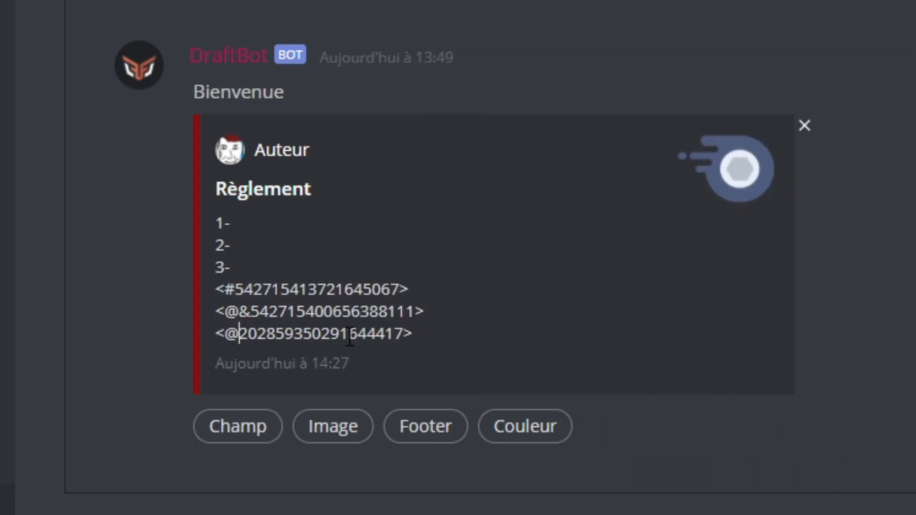
click(883, 346)
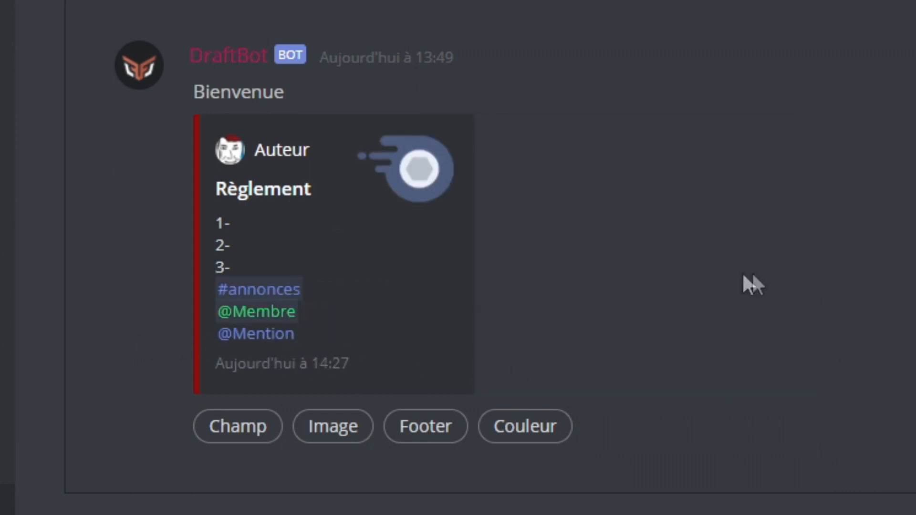
- Reopen the embed's description and compare the syntax of the channel, role and user mentions
click(329, 334)
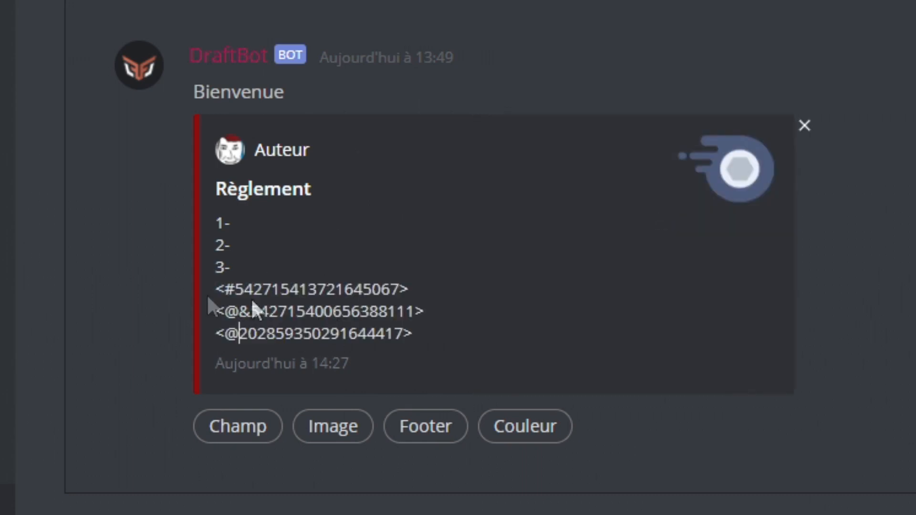
click(868, 358)
click(300, 288)
drag(238, 312, 406, 337)
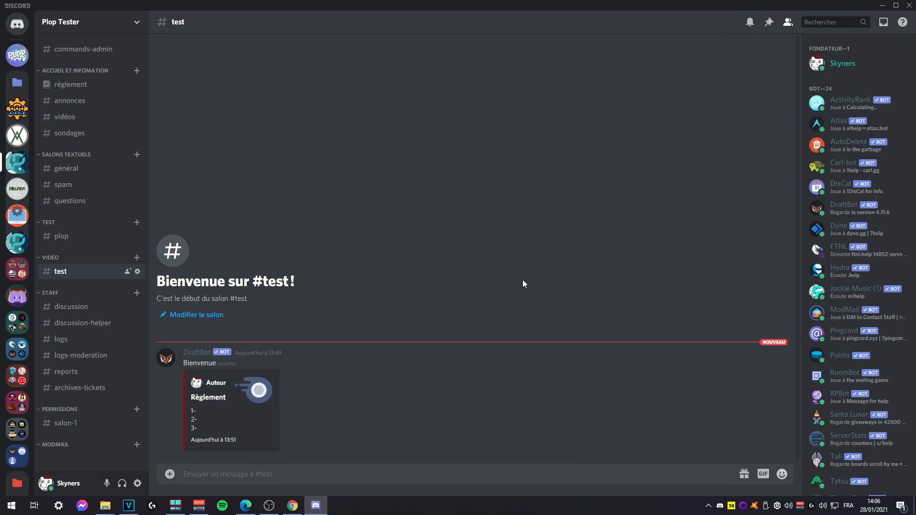
- Switch to the community server in Discord and look through the example embeds in its règlement channel under ACCUEIL
click(17, 55)
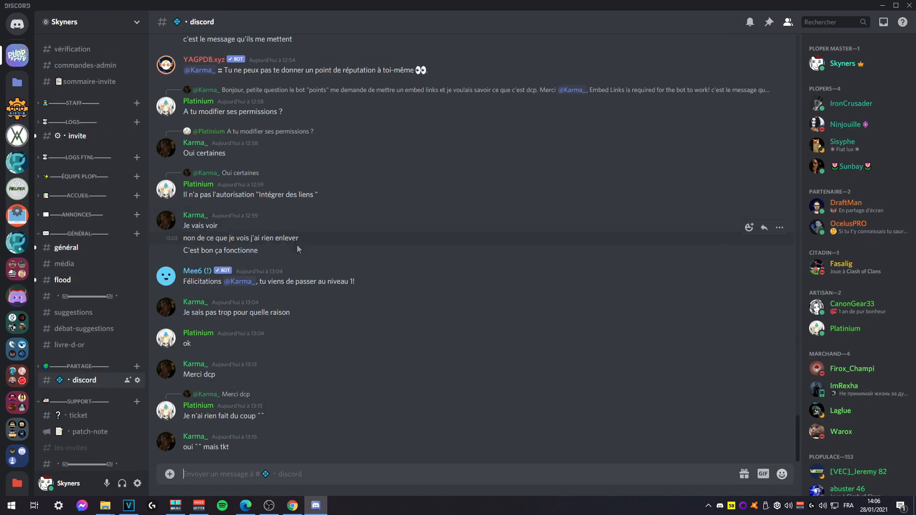
click(88, 197)
click(86, 210)
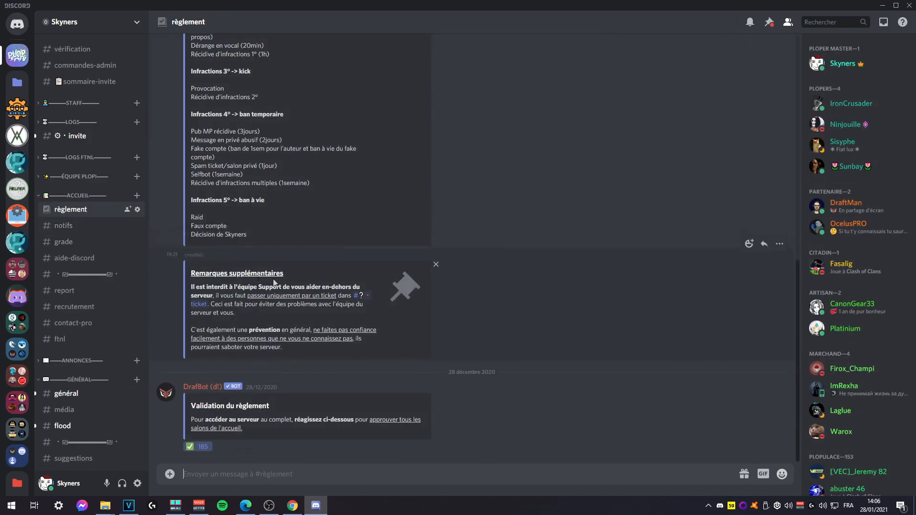
scroll(482, 332, up, 10)
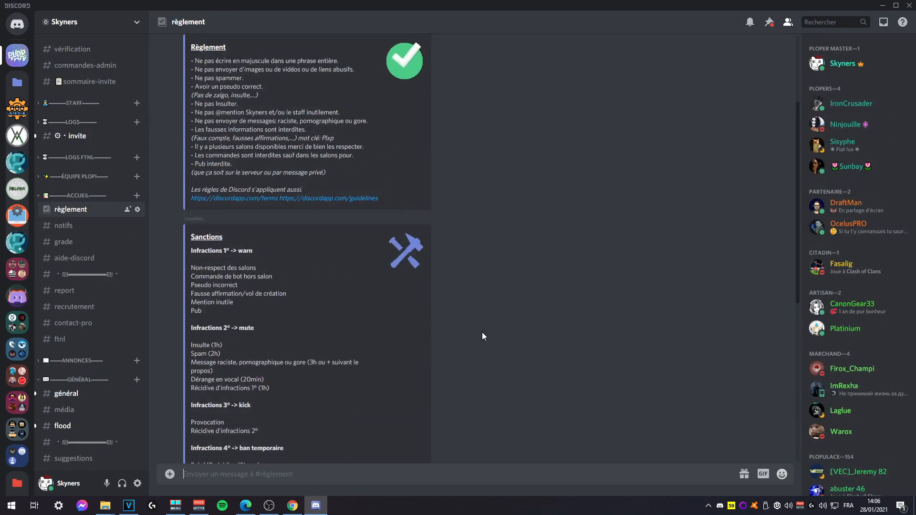
scroll(482, 333, down, 1)
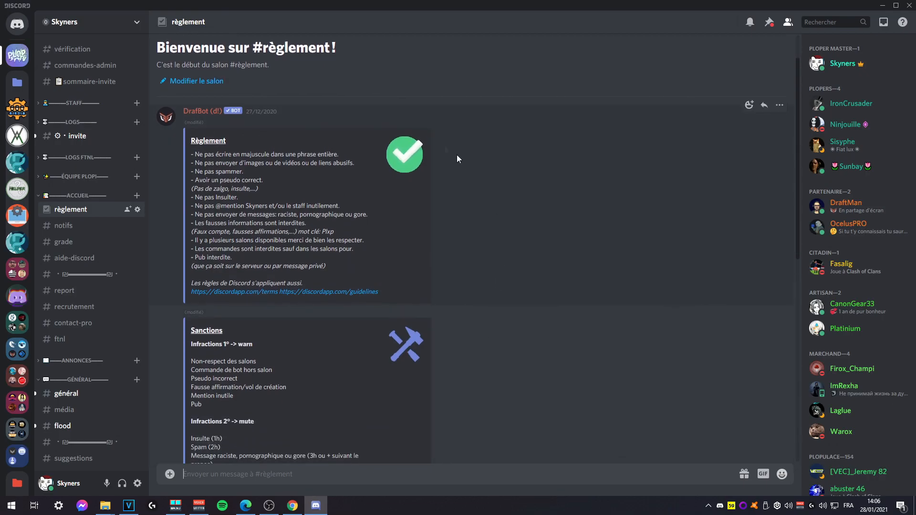
scroll(420, 177, down, 12)
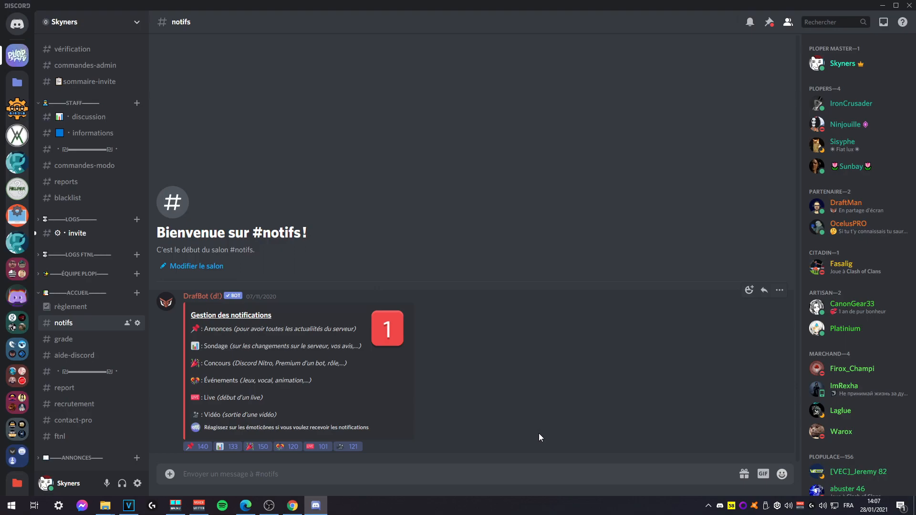
- View the example embeds in the grade and aide-discord channels, including their role and channel mentions
click(67, 340)
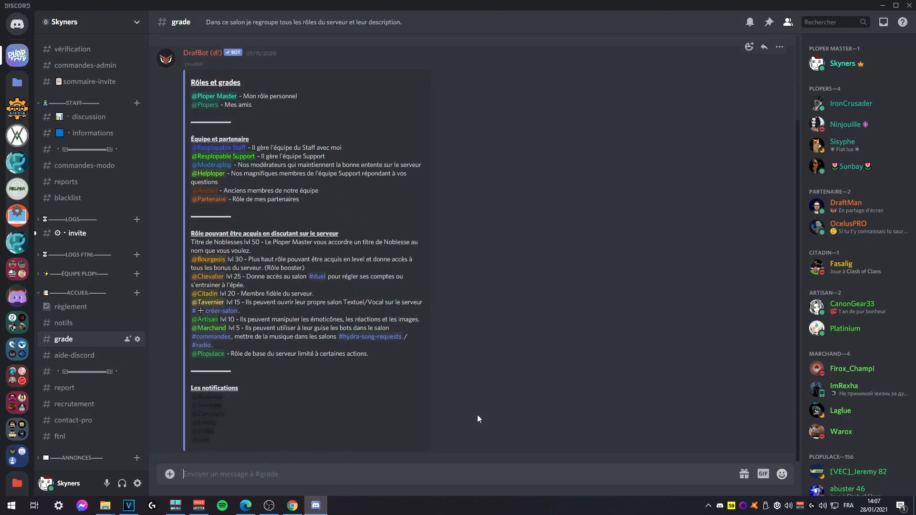
scroll(101, 345, down, 3)
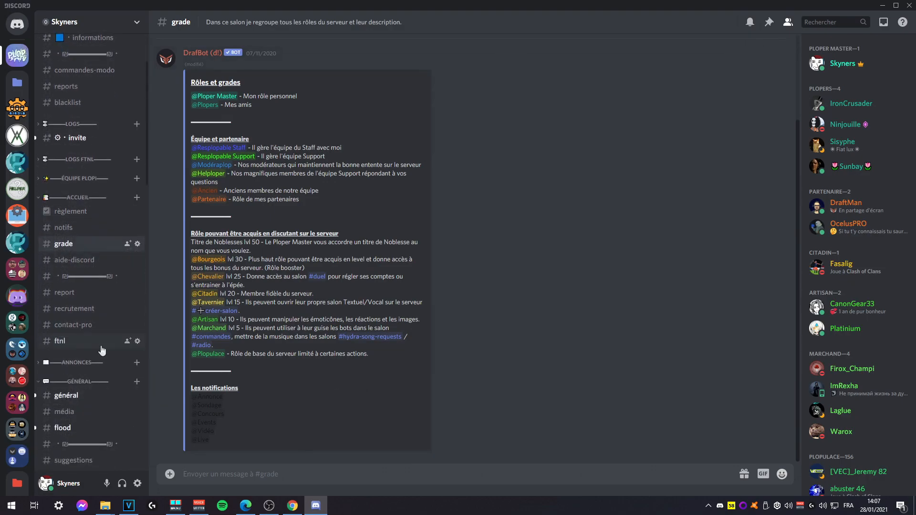
click(92, 266)
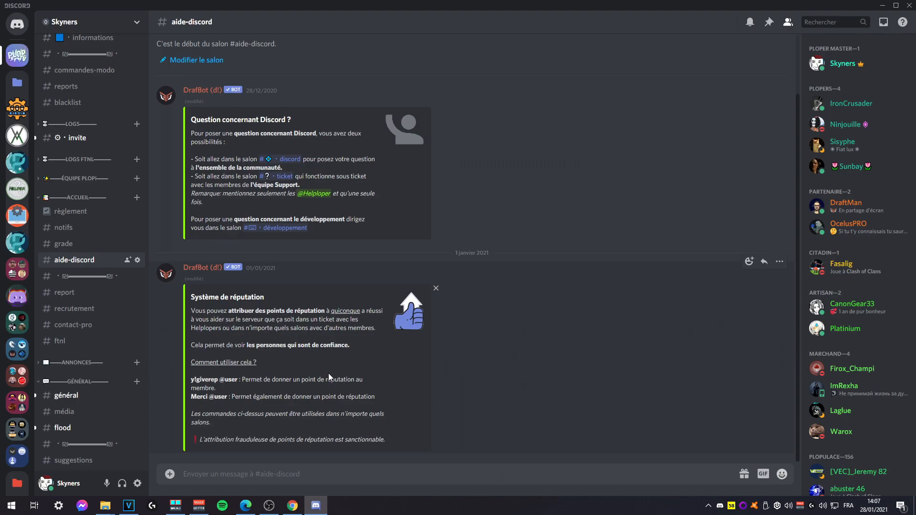
- Open the informations channel under STAFF and read through its embeds listing the moderation and bot commands
scroll(107, 265, down, 7)
scroll(107, 265, up, 8)
scroll(107, 265, up, 1)
click(92, 133)
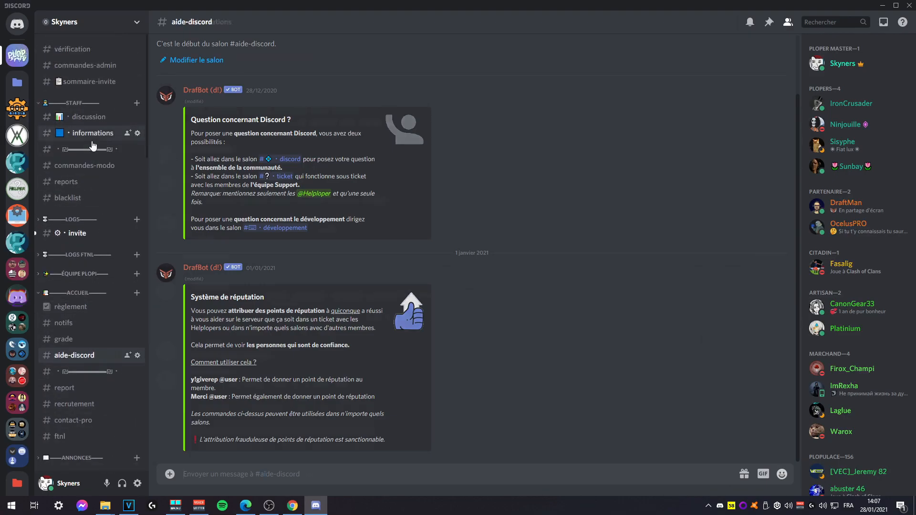
scroll(467, 327, up, 7)
scroll(468, 327, down, 9)
scroll(467, 328, up, 7)
scroll(468, 327, down, 7)
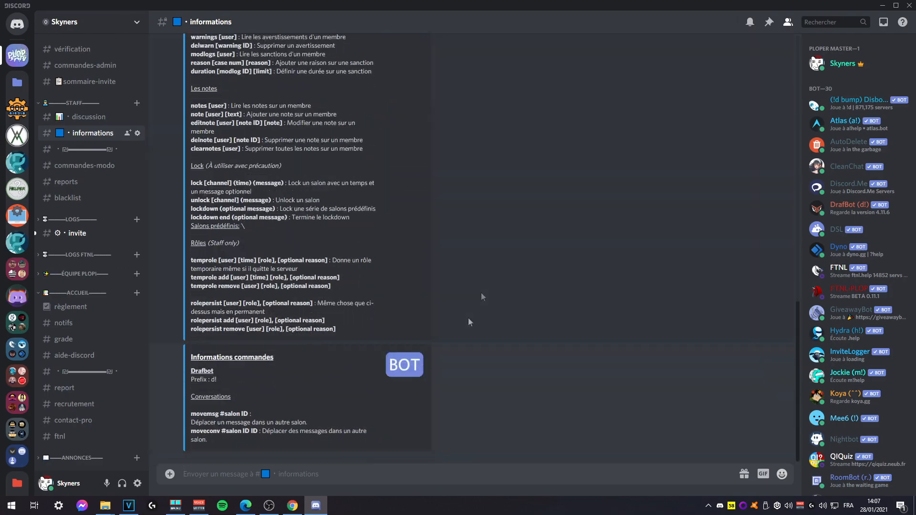
scroll(260, 338, up, 2)
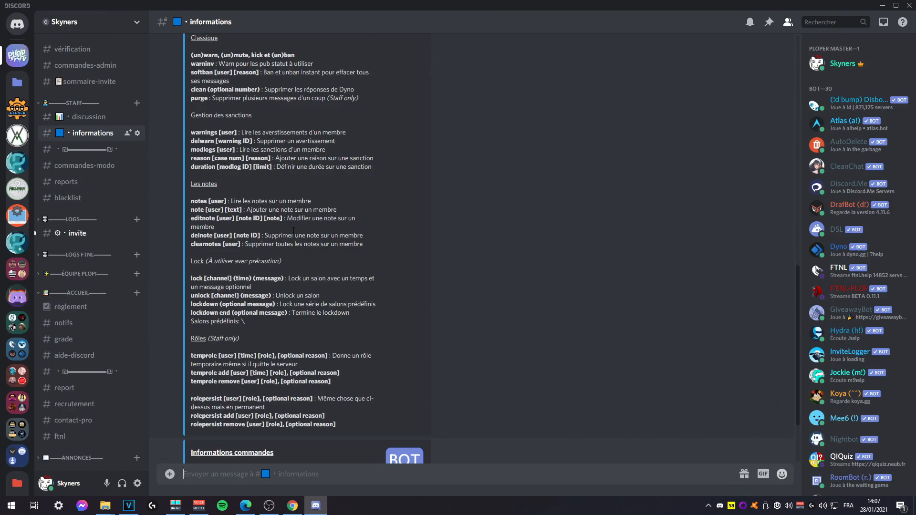
scroll(293, 231, down, 2)
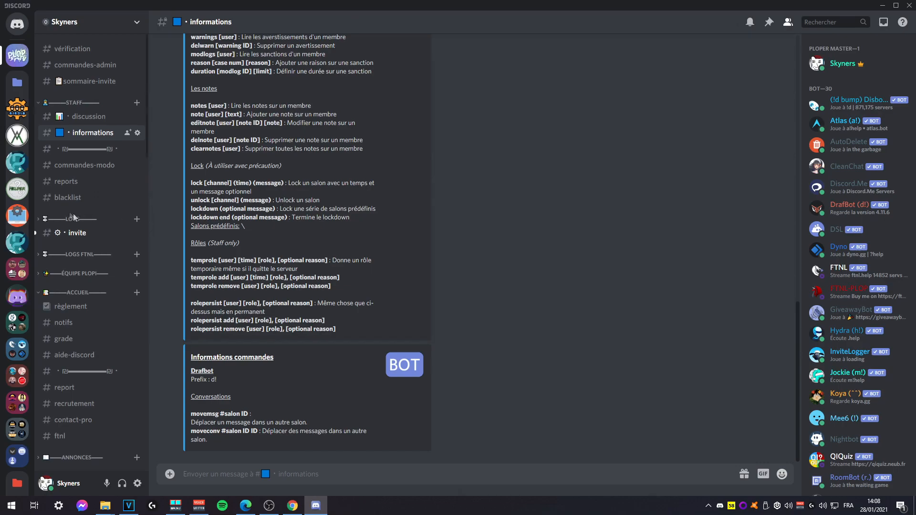
scroll(81, 215, down, 3)
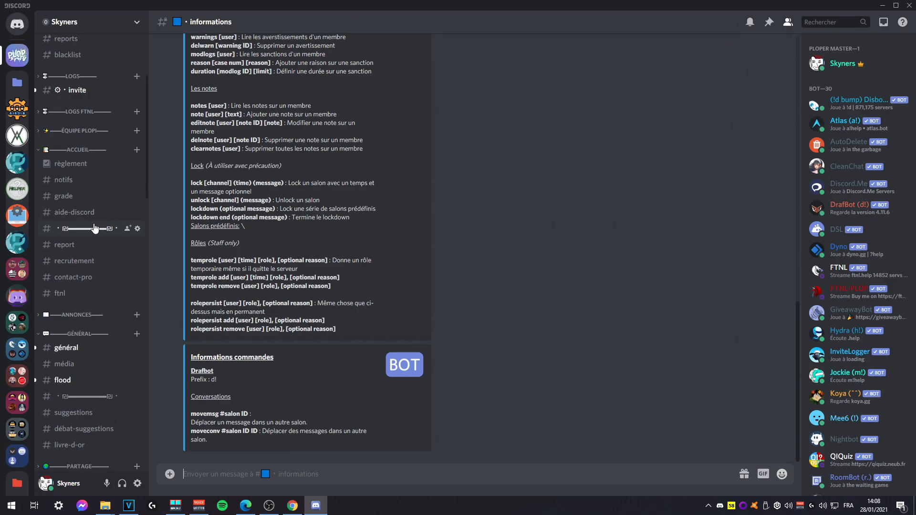
scroll(95, 229, up, 1)
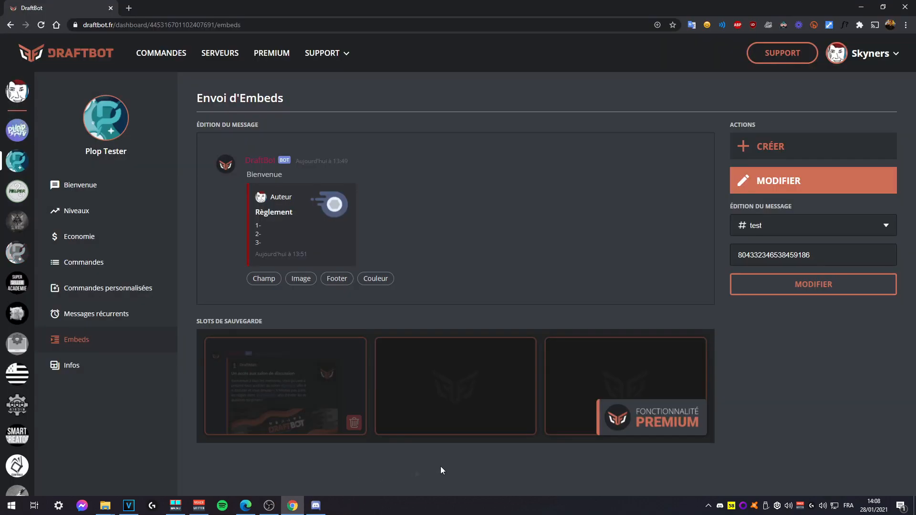